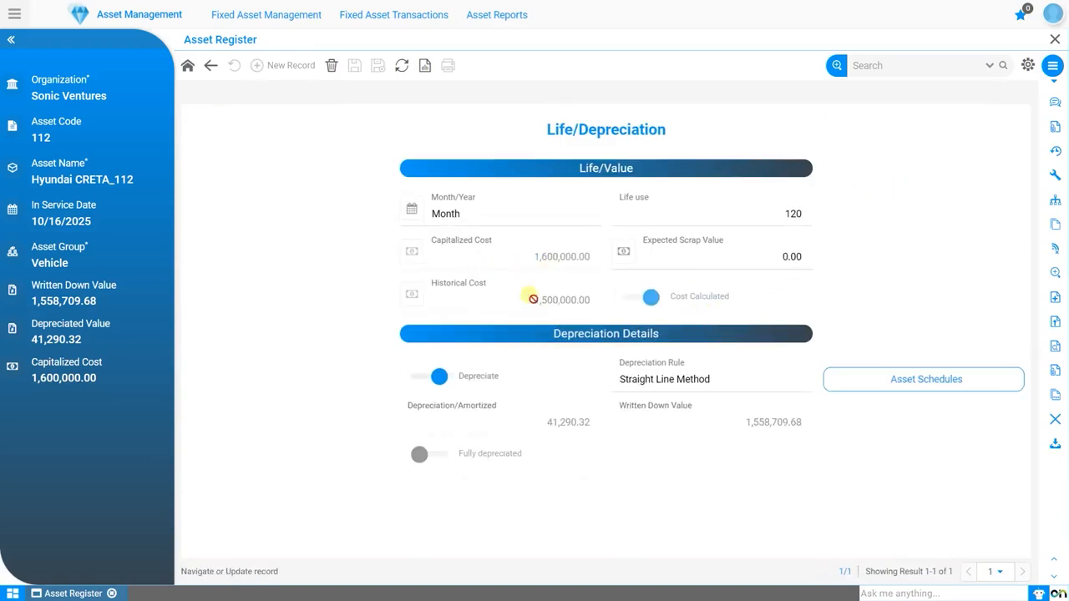
Step: Examine the depreciation schedule of asset Hyundai CRETA_112, including its 10/31/2025 line, and close it
click(951, 387)
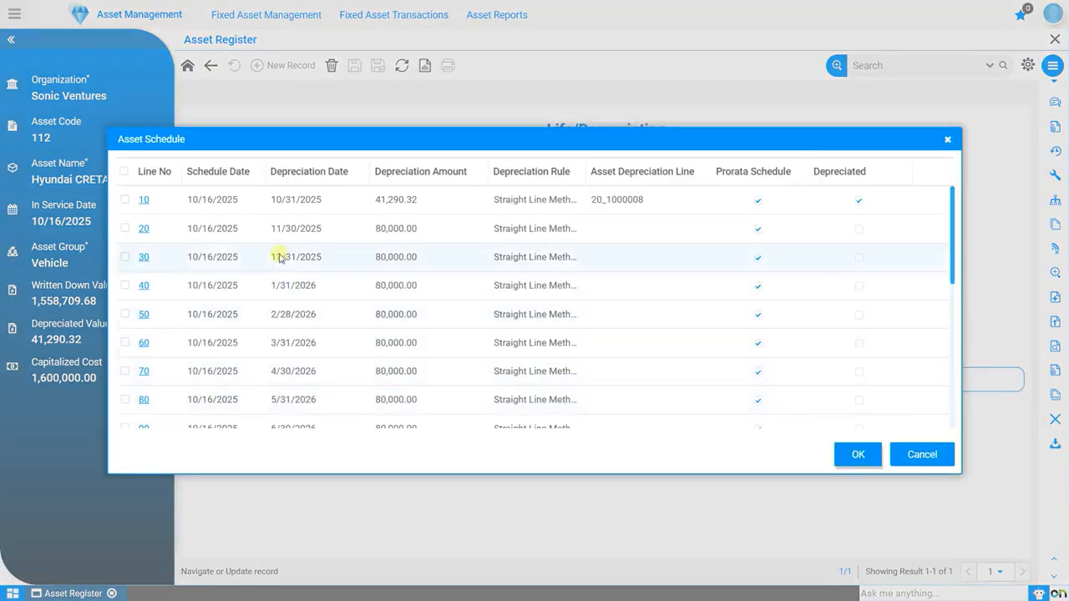
click(286, 209)
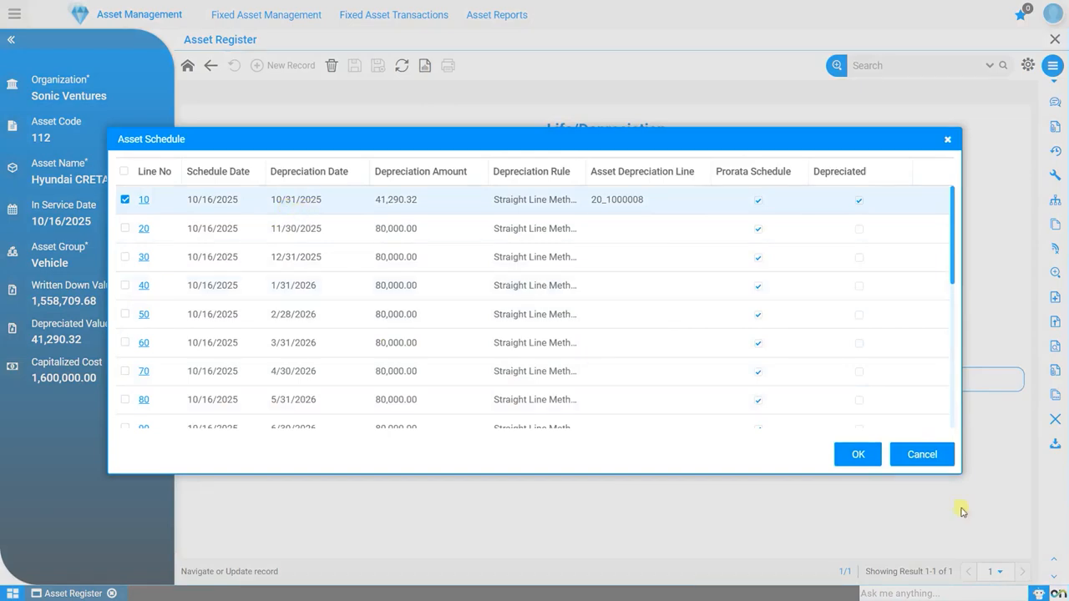
click(923, 454)
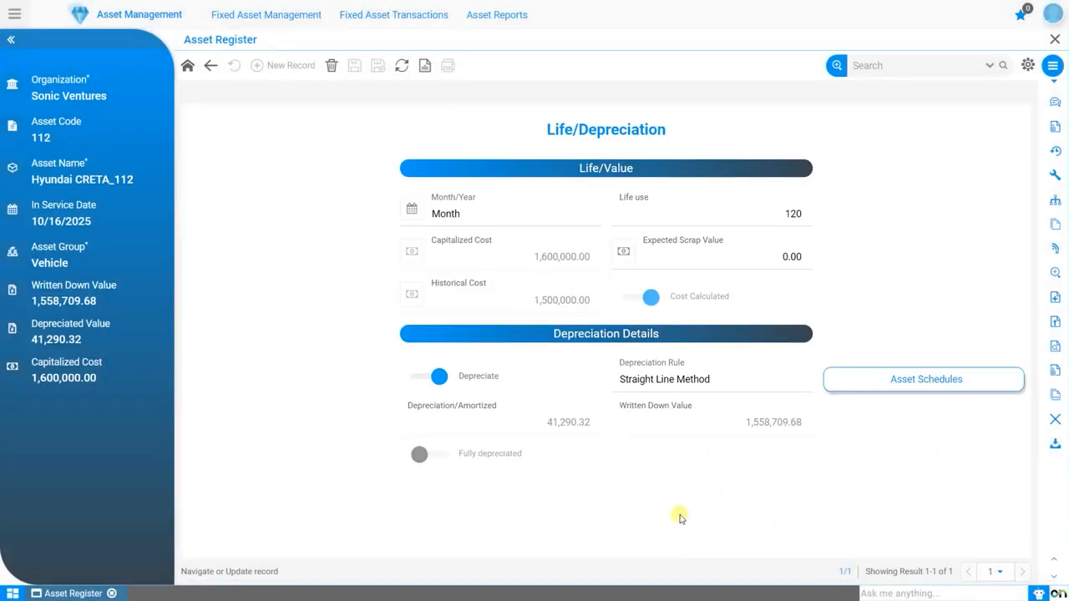
Step: Open the Asset Disposal window of the fixed asset management module
click(14, 14)
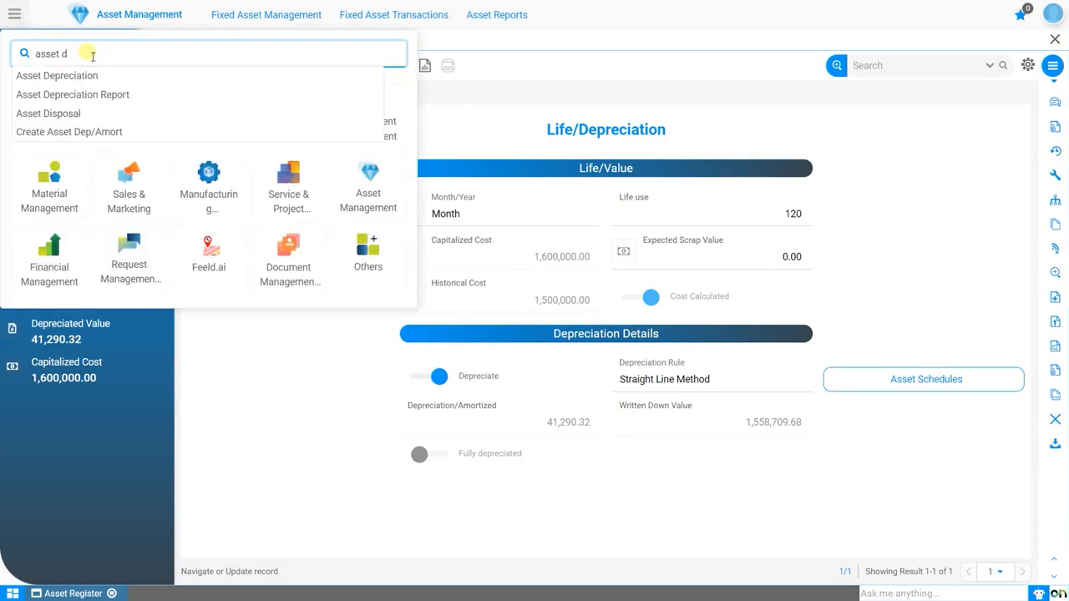
key(Down)
key(Down)
key(Down)
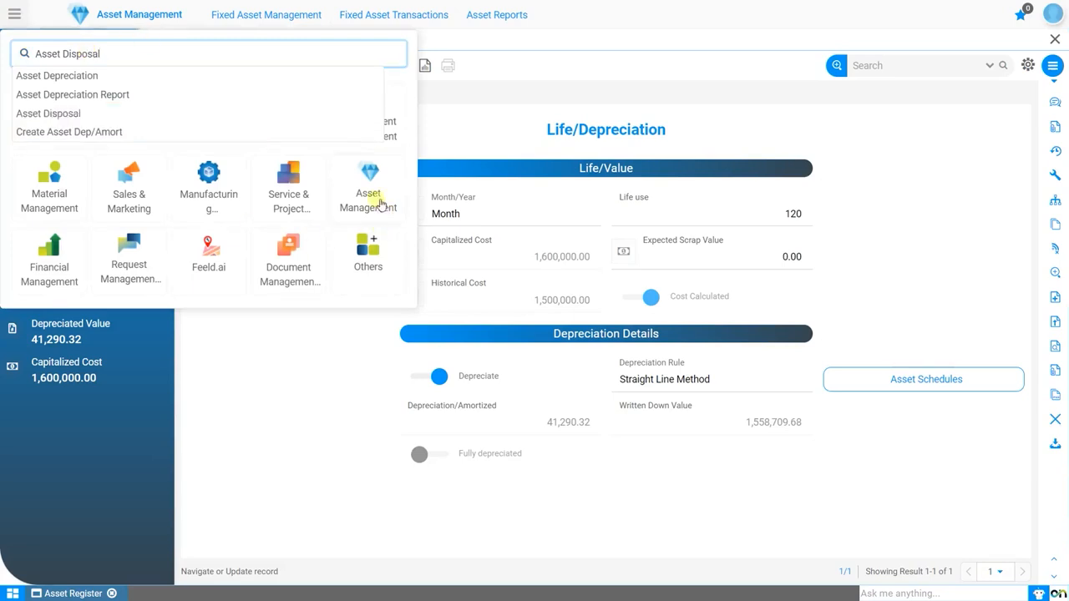
click(376, 201)
mouse_move(261, 15)
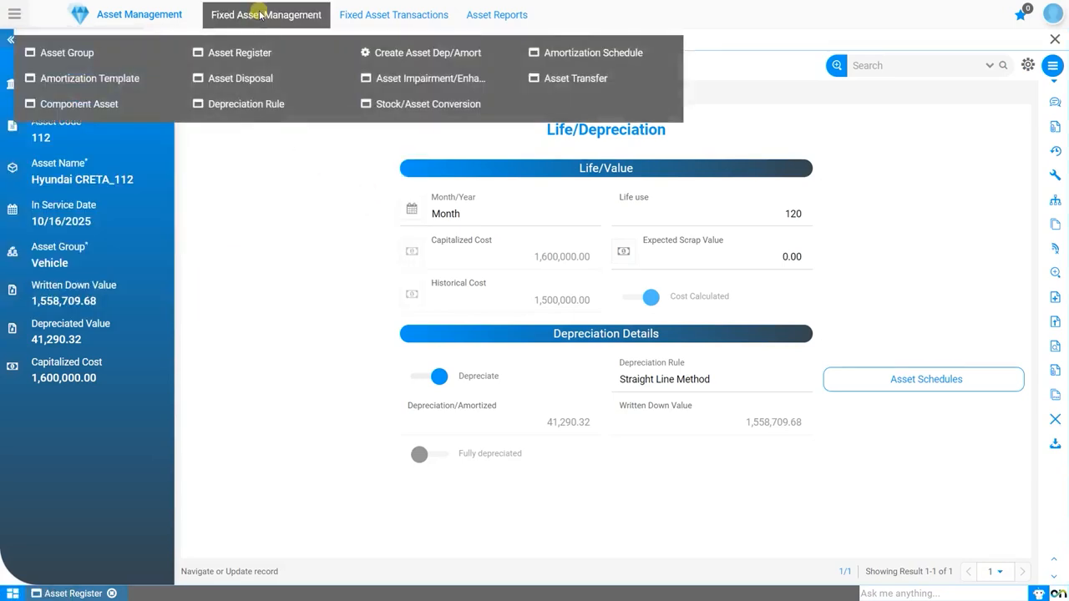
click(230, 80)
click(265, 144)
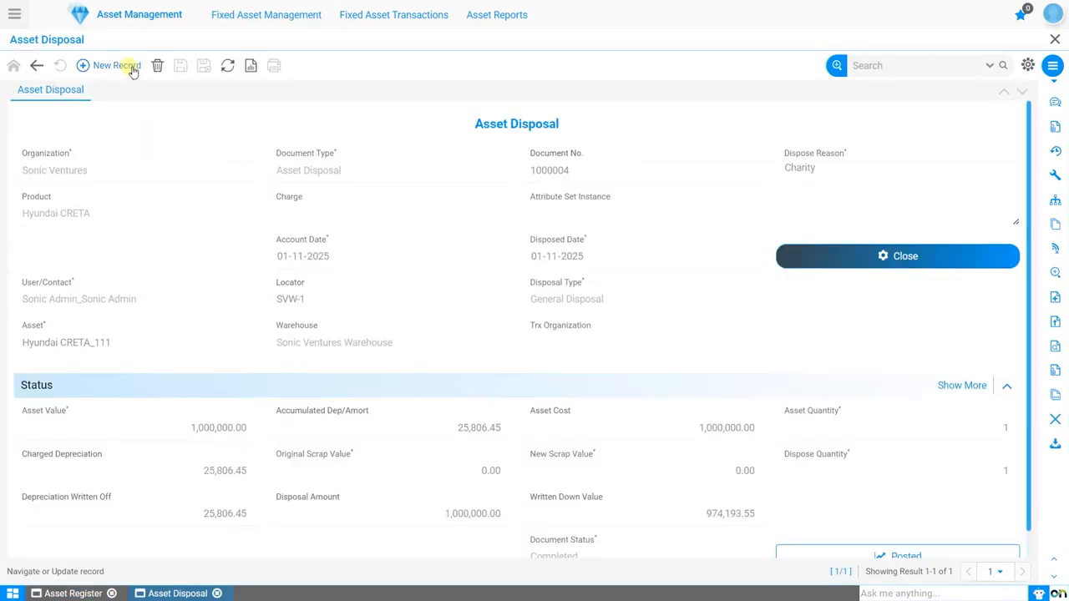
Step: Create a new disposal record with document type Asset Disposal and dispose reason "Sales of Asset"
click(131, 67)
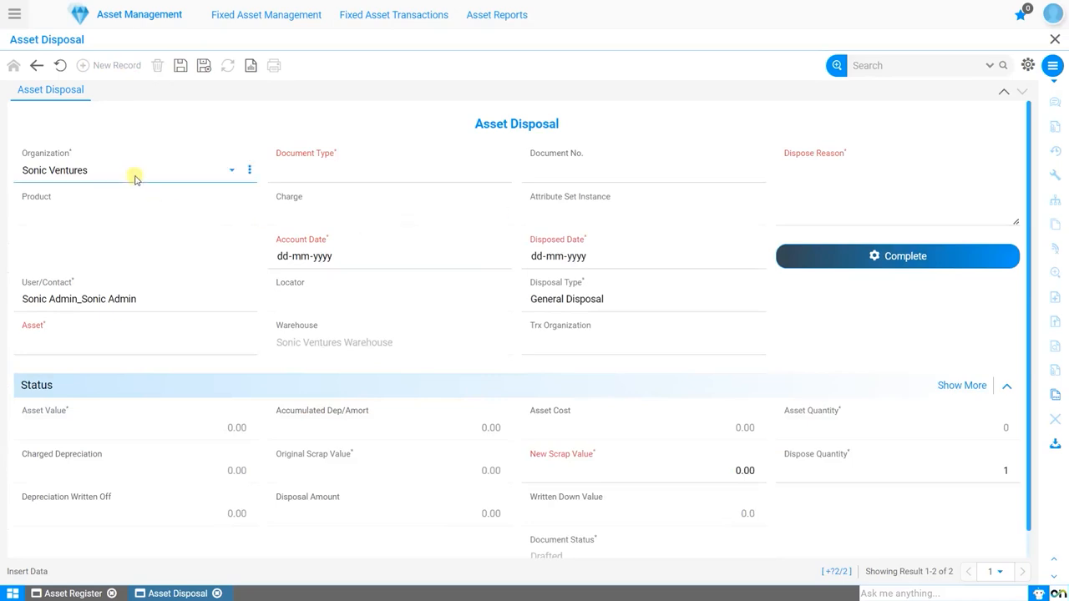
click(350, 178)
click(339, 189)
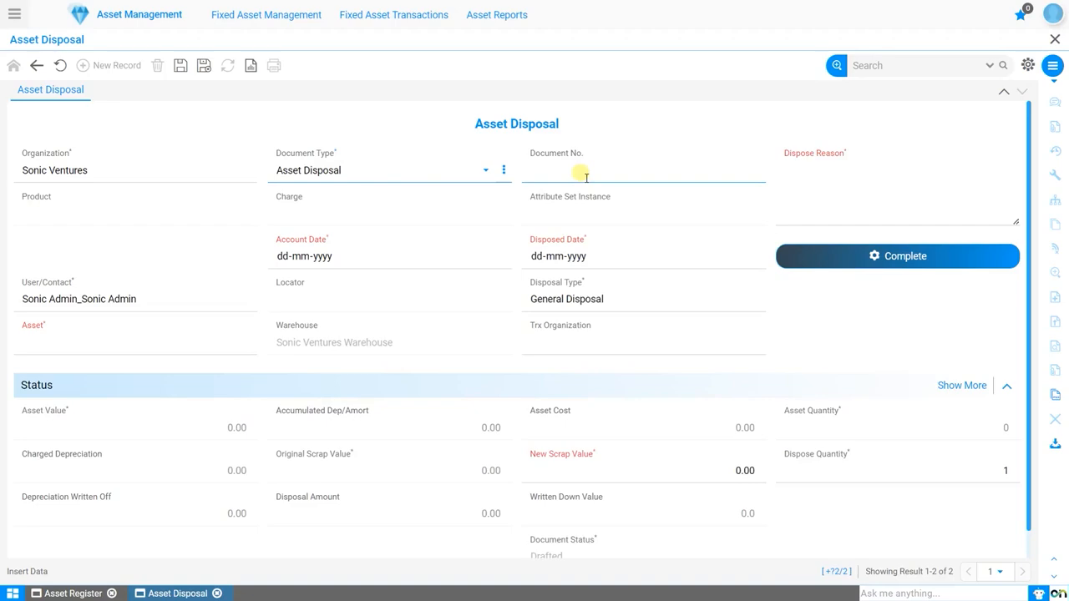
click(881, 190)
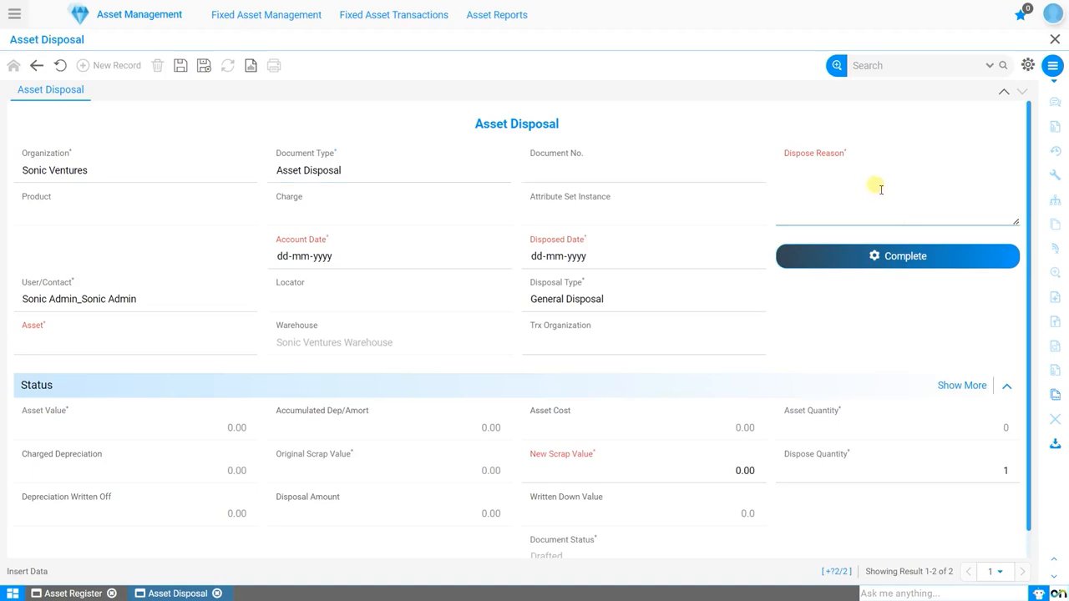
text(Sales of Asset)
Step: Set both the account date and the disposed date to 01-11-2025
click(494, 256)
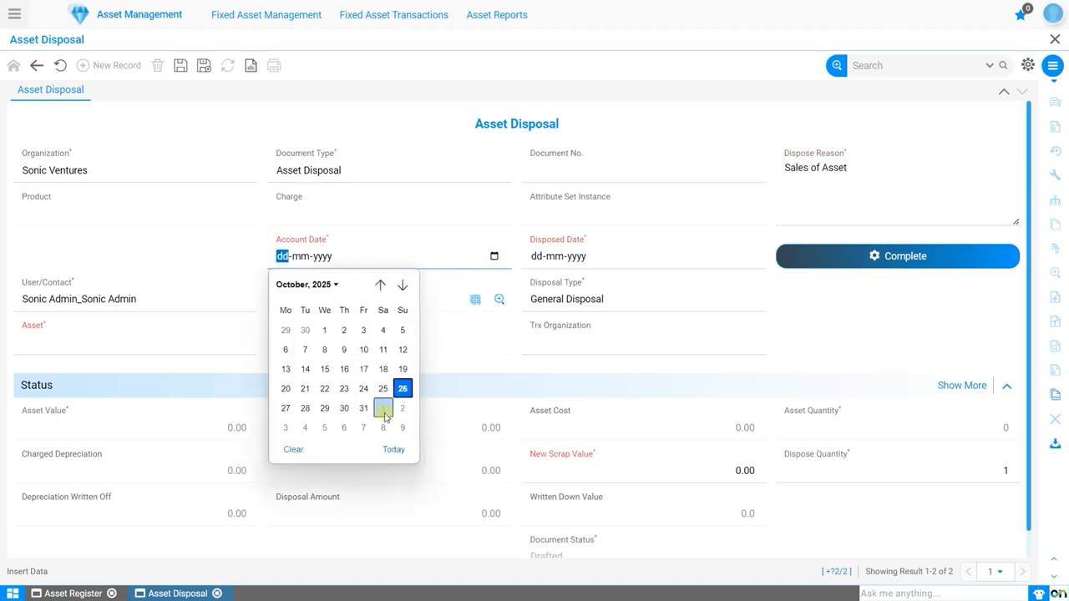
click(383, 409)
click(748, 256)
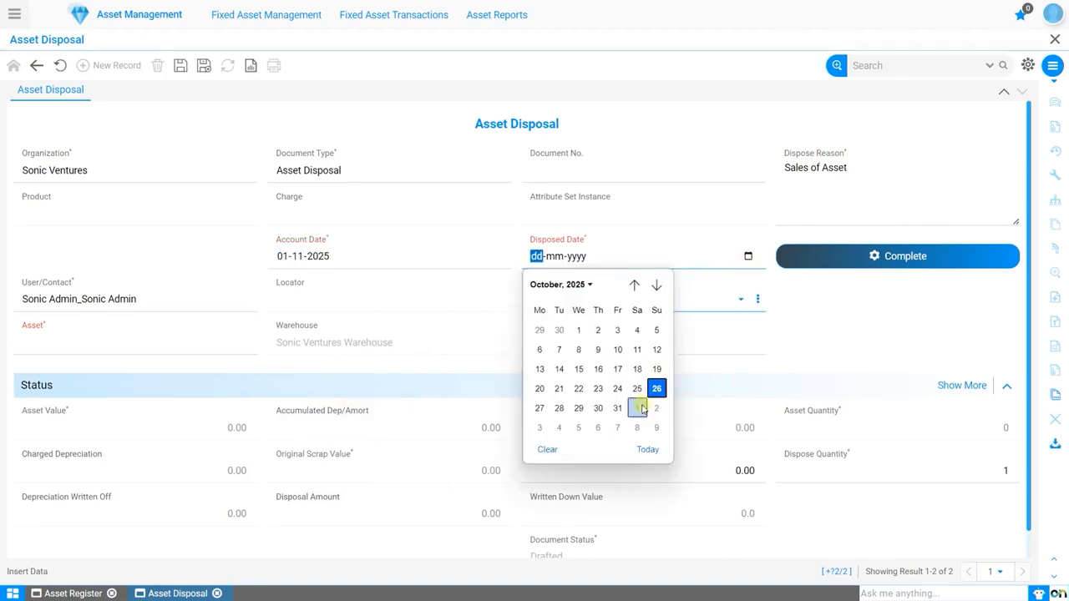
click(639, 409)
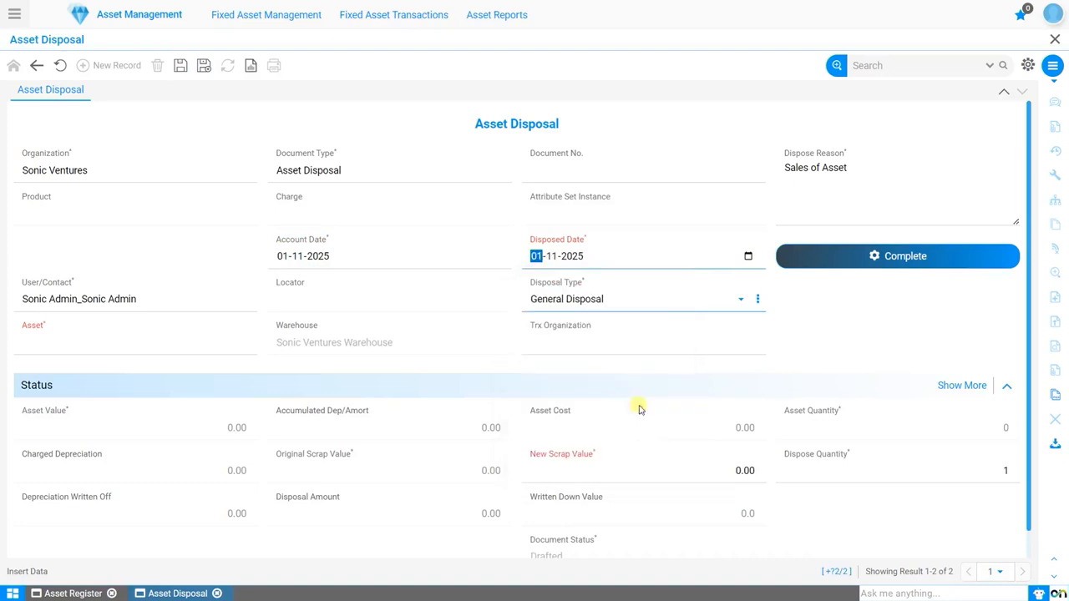
Step: Set the disposal type to Sale of Asset and choose Max Retailers Pvt Ltd as the customer
click(650, 300)
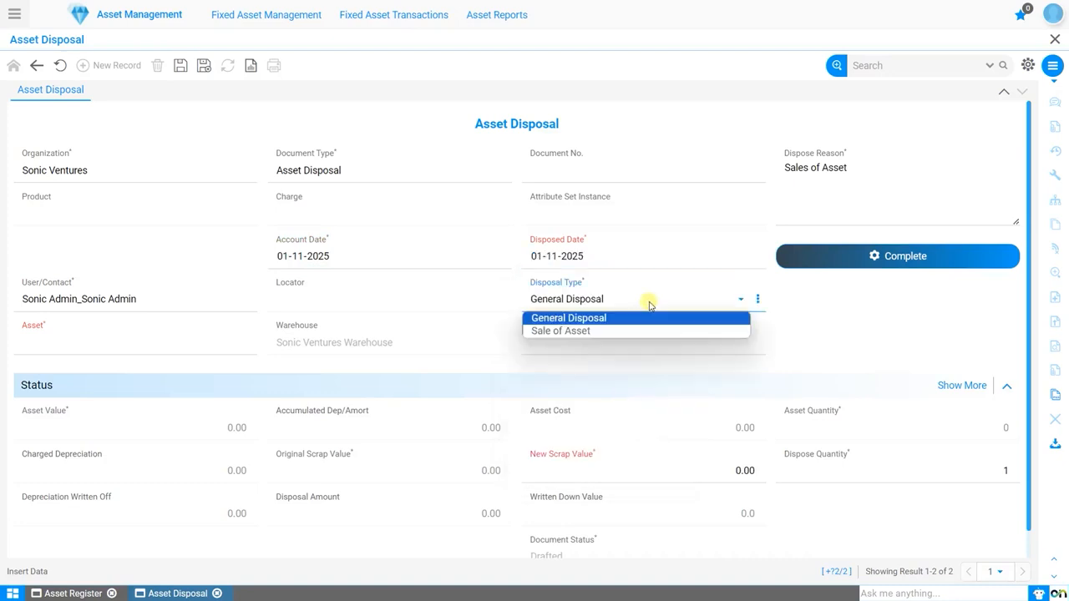
click(591, 332)
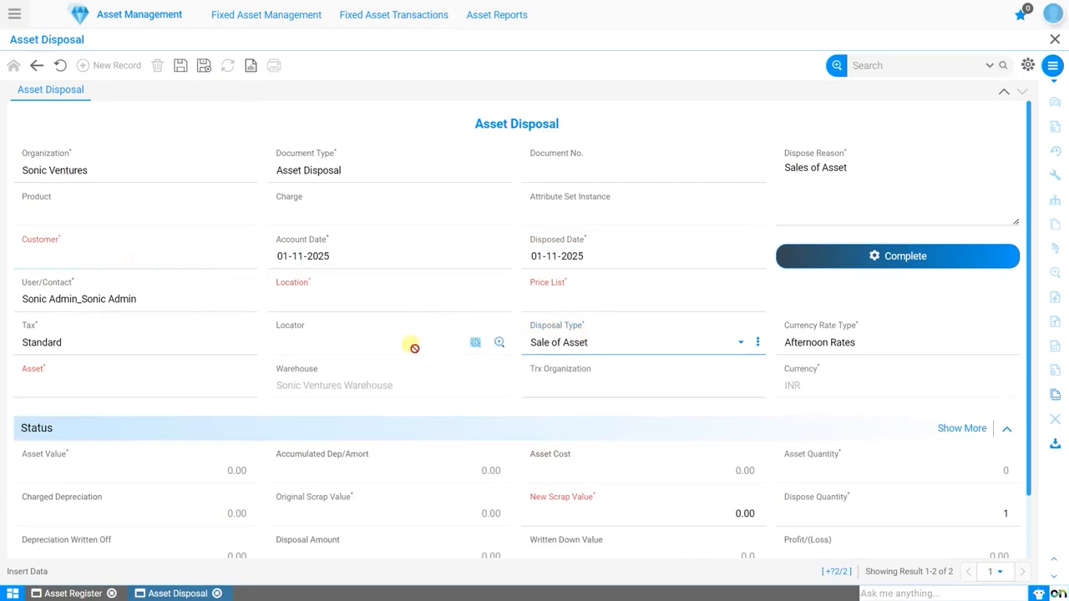
click(42, 259)
text(Max)
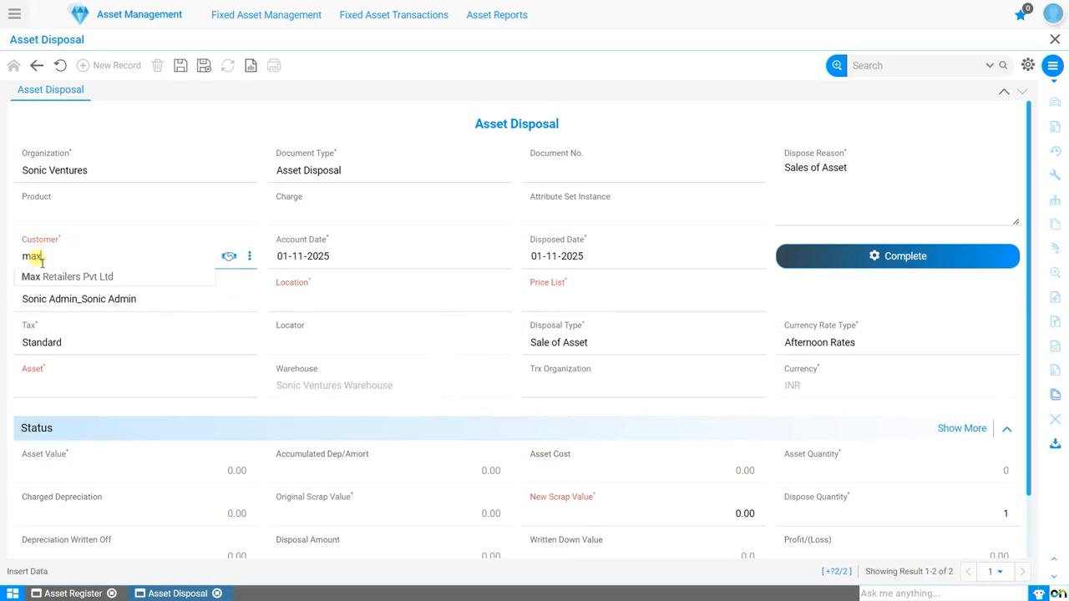
key(Down)
key(Return)
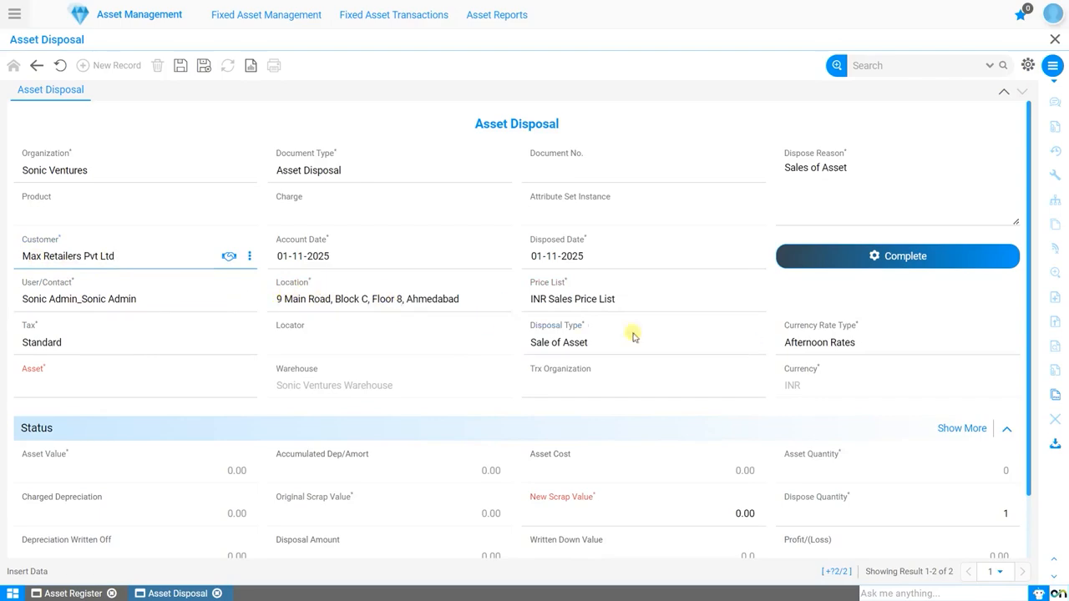
Step: Set the tax to VAT@5% and select Hyundai CRETA_112, search key 112, as the asset to dispose of
click(98, 343)
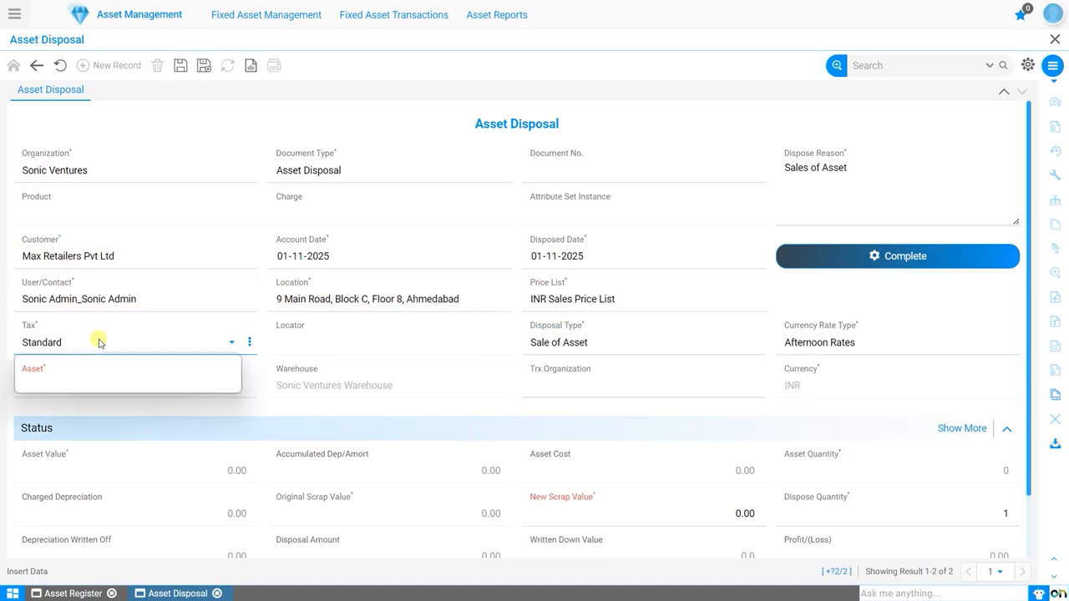
click(50, 383)
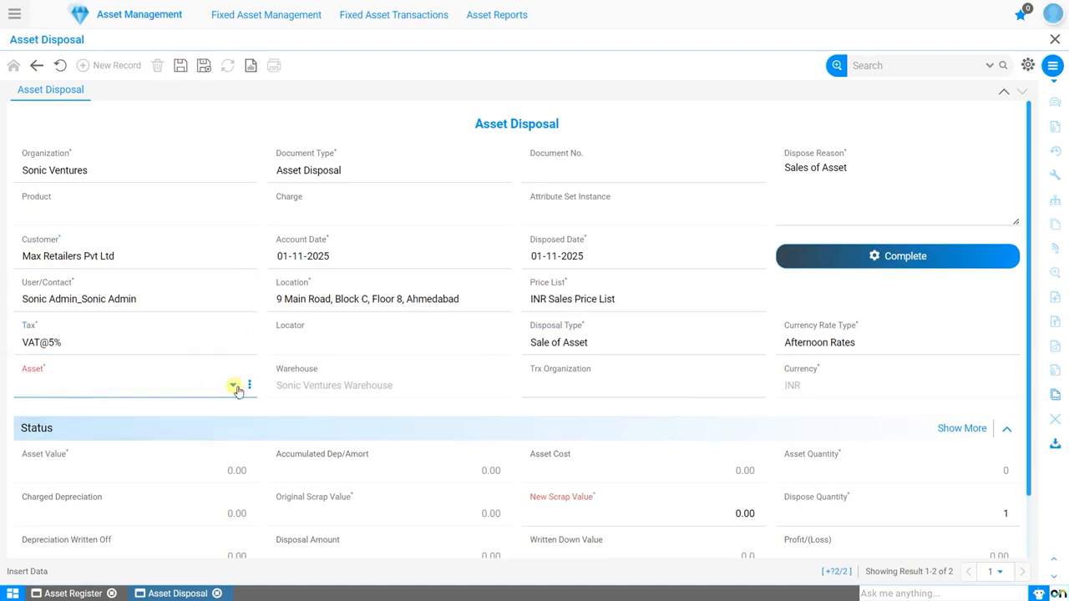
click(233, 385)
click(490, 176)
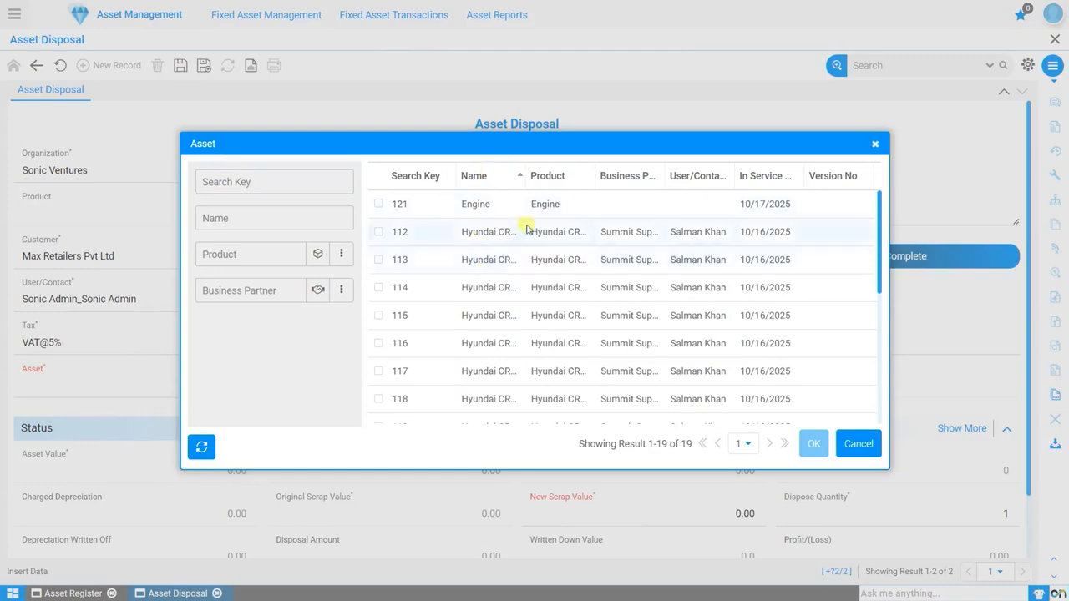
click(417, 236)
click(813, 443)
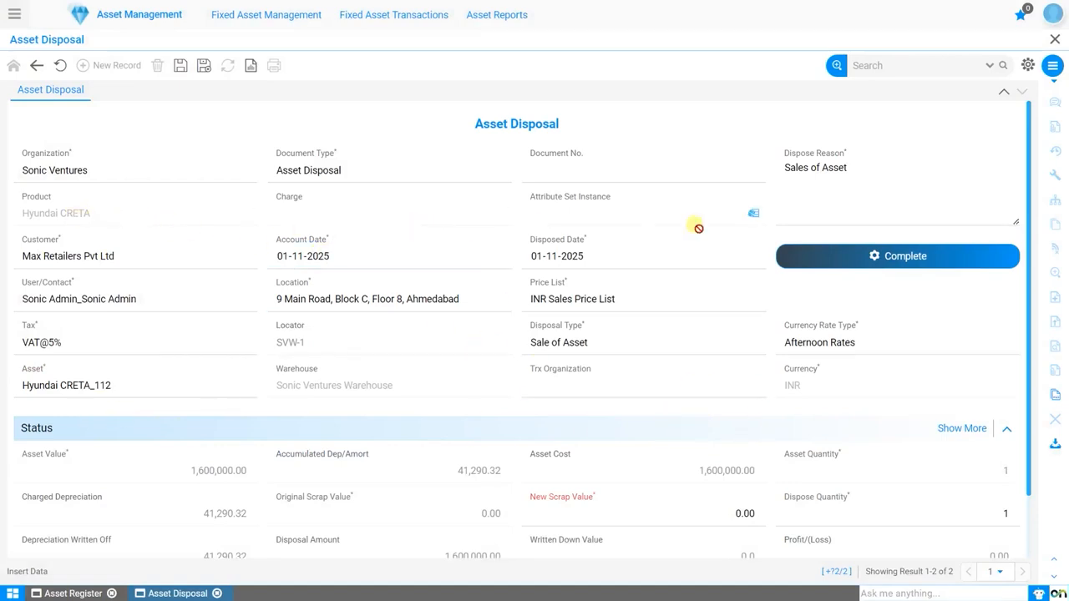
Step: Enter a unit sale price of 1,650,000.00 to calculate the profit or loss on the sale
scroll(485, 378, down, 2)
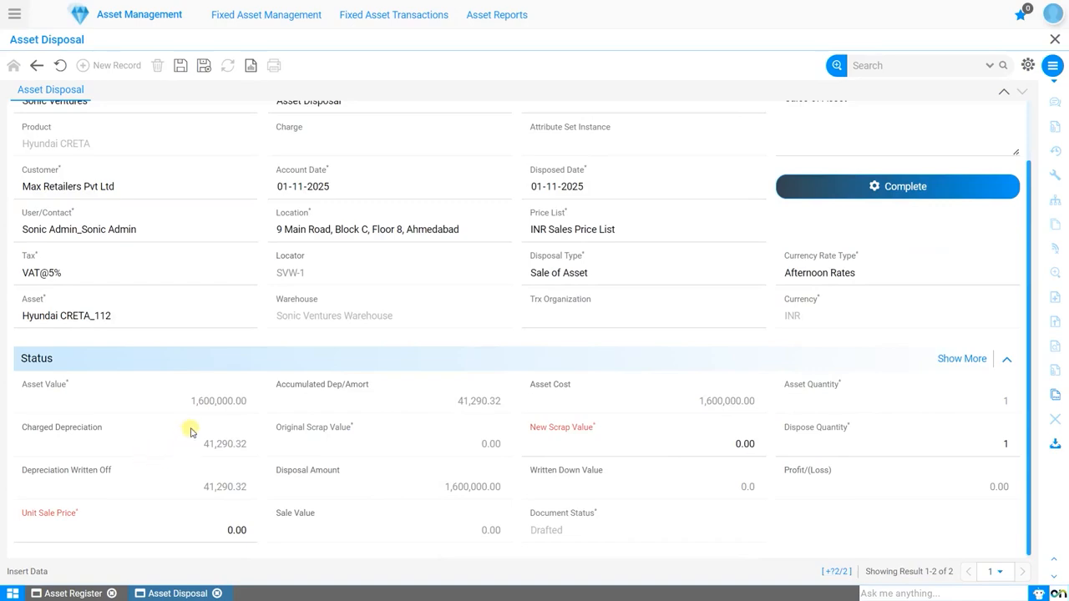
click(179, 528)
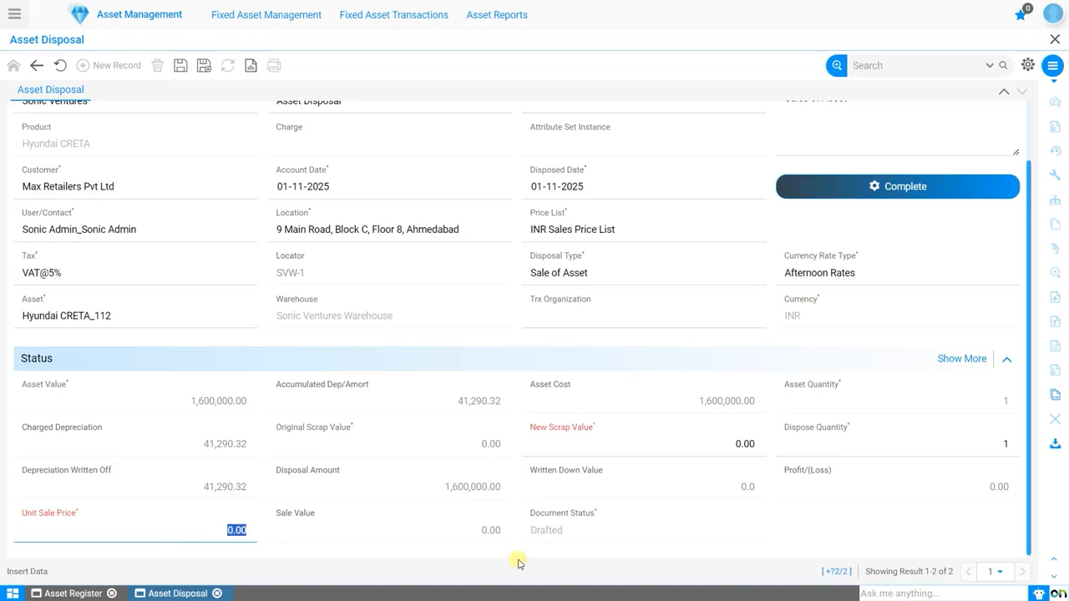
text(1,650,00)
click(462, 538)
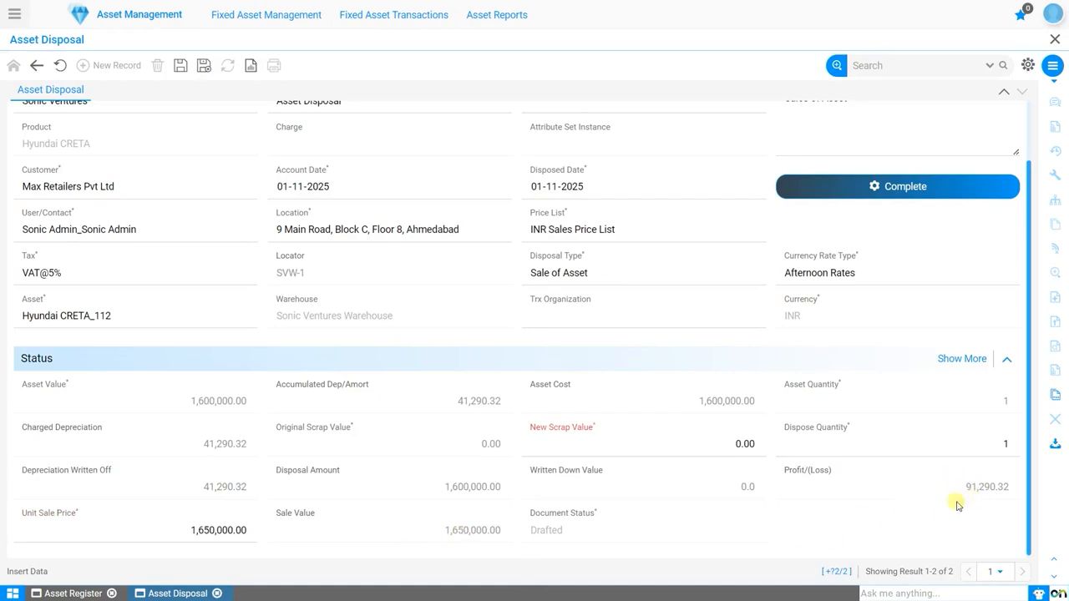
Step: Change the unit sale price to 1,550,000.00 and recalculate the profit or loss
click(170, 536)
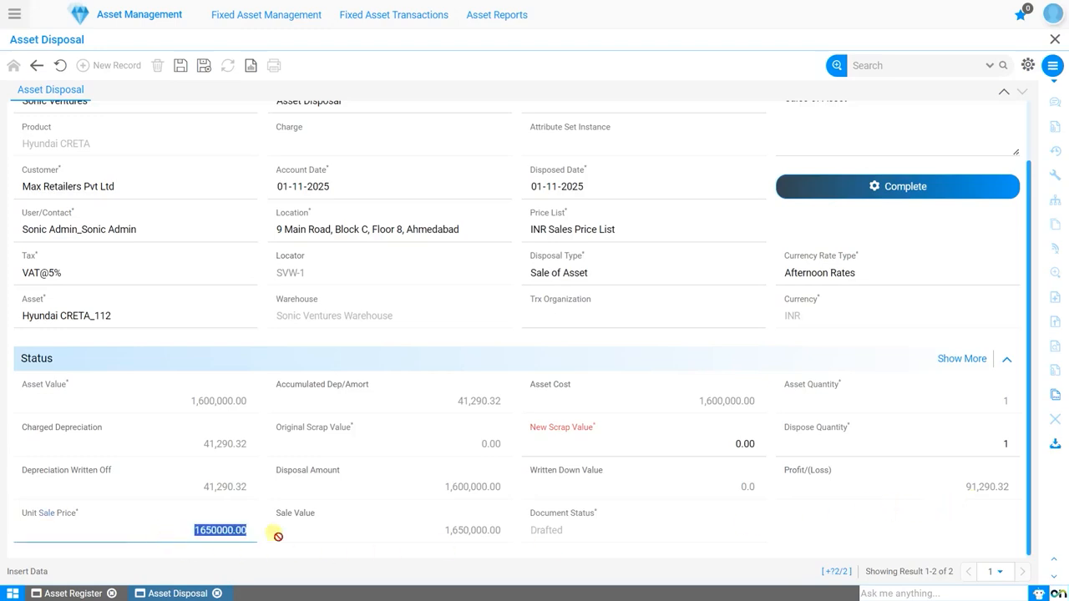
click(208, 534)
click(302, 539)
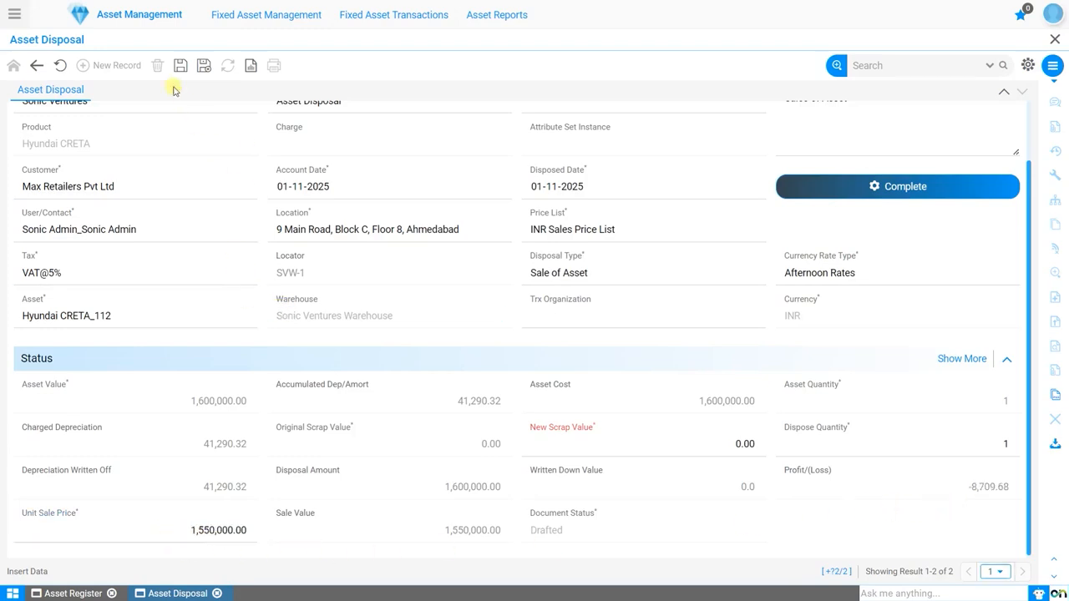
Step: Save the disposal record and complete the document
click(181, 66)
scroll(644, 437, up, 1)
click(903, 255)
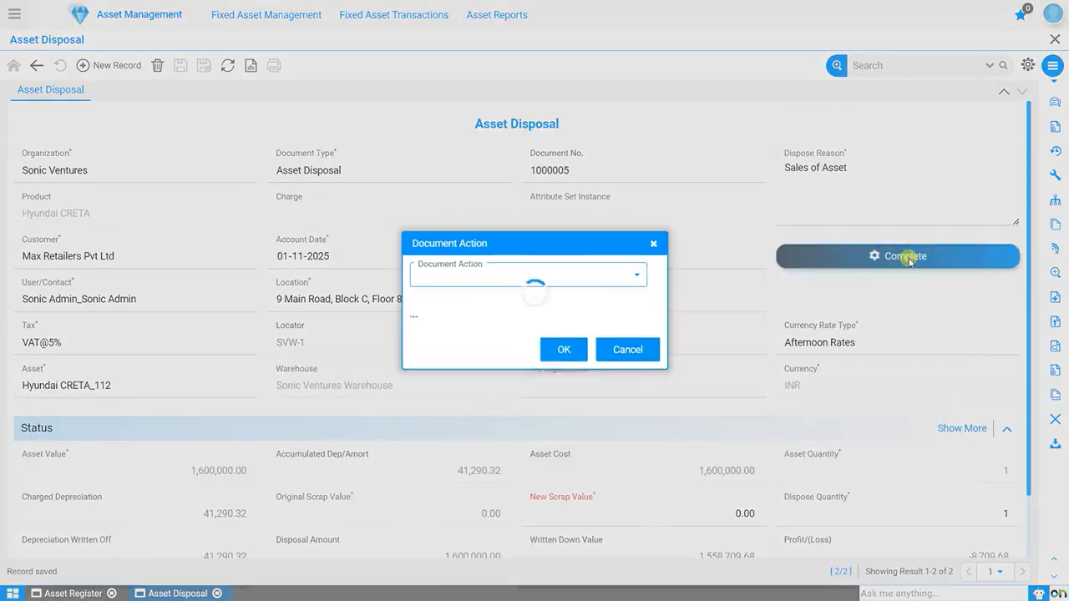
click(564, 338)
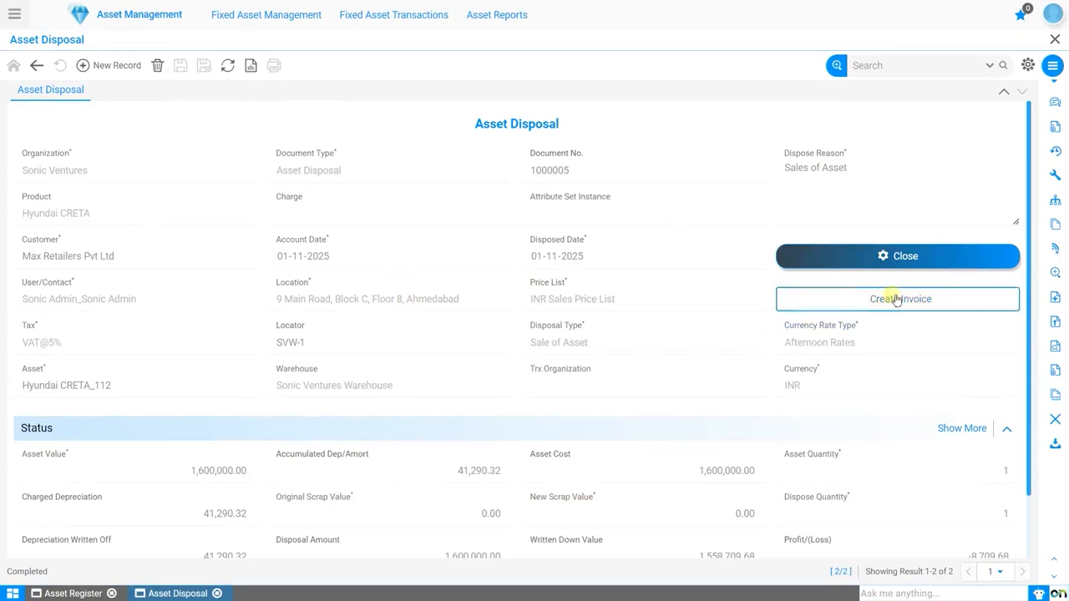
Step: Post the completed asset disposal to accounting and confirm the posting
scroll(788, 423, down, 1)
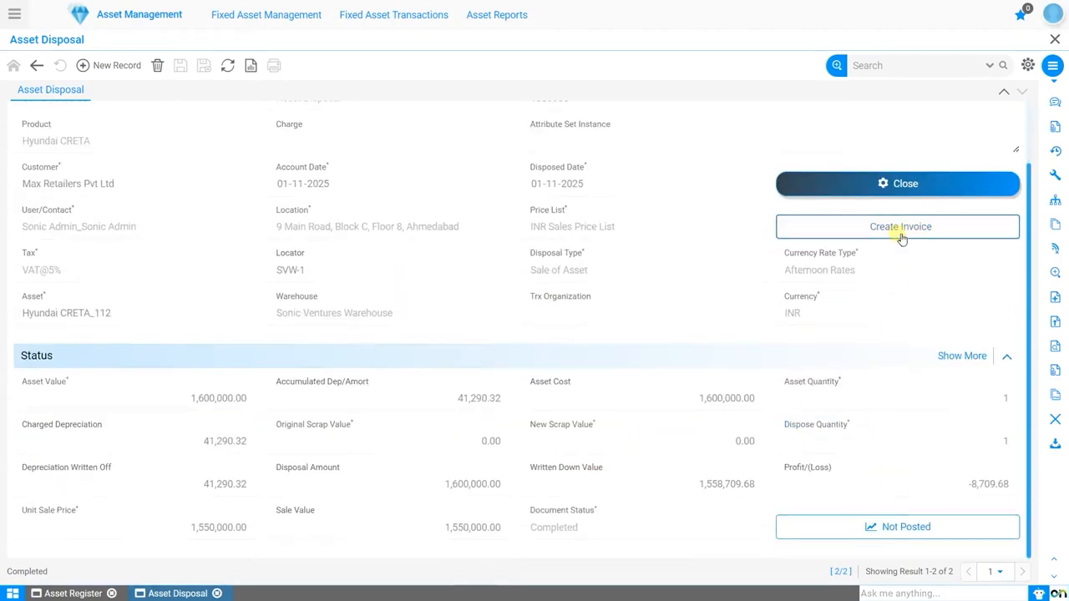
click(904, 533)
click(531, 328)
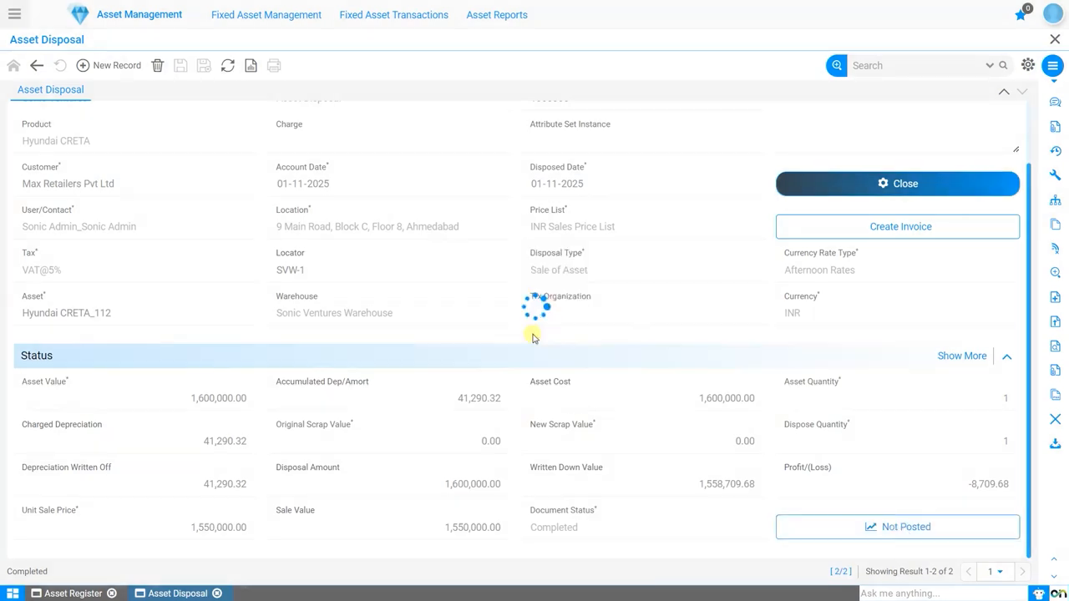
click(627, 272)
Step: Examine the disposal's accounting entries with the account column widened to show full names, and close the viewer
click(860, 531)
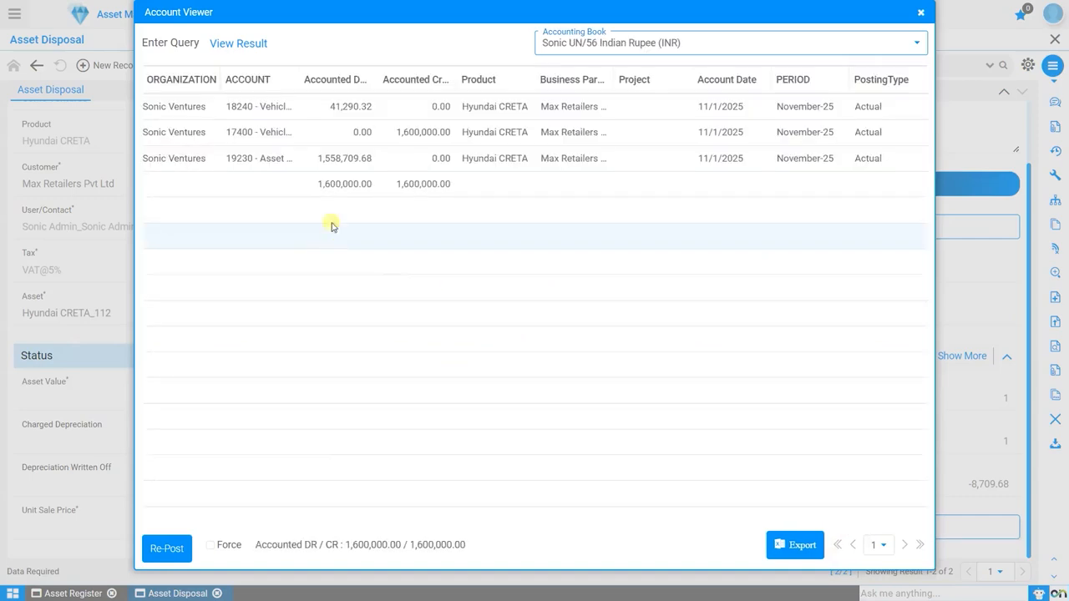
drag(299, 80, 438, 82)
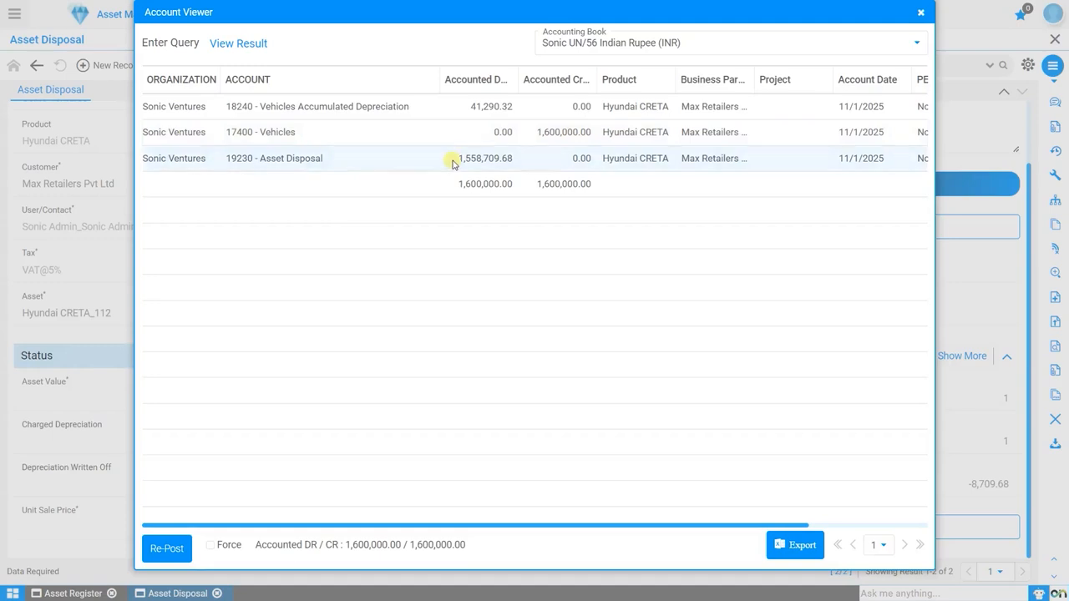
click(920, 12)
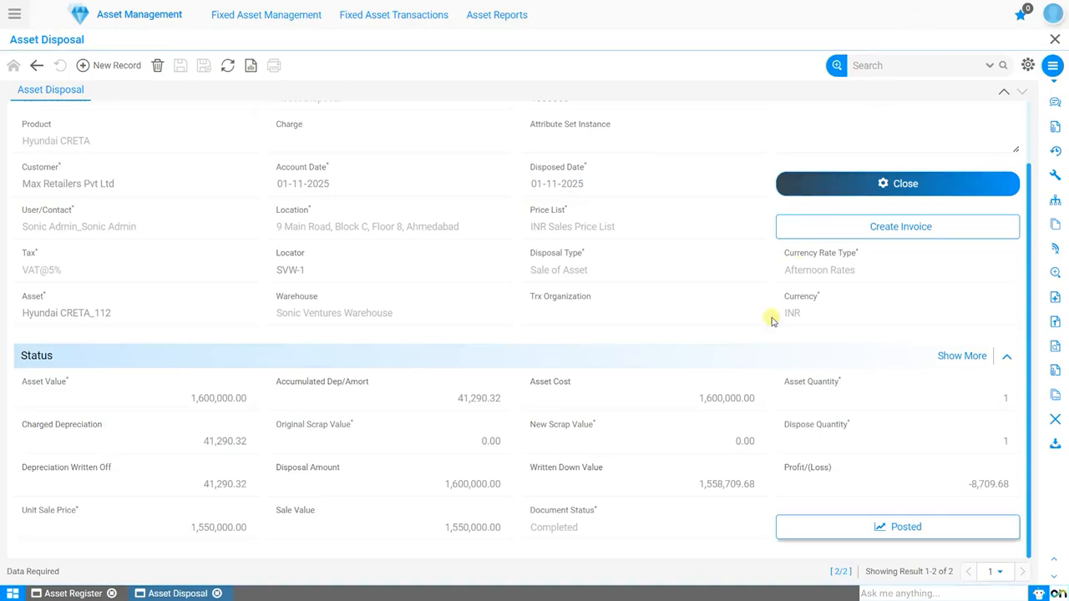
Step: Generate the customer invoice from the asset disposal with document type AR Invoice and document status Completed
click(934, 229)
click(524, 338)
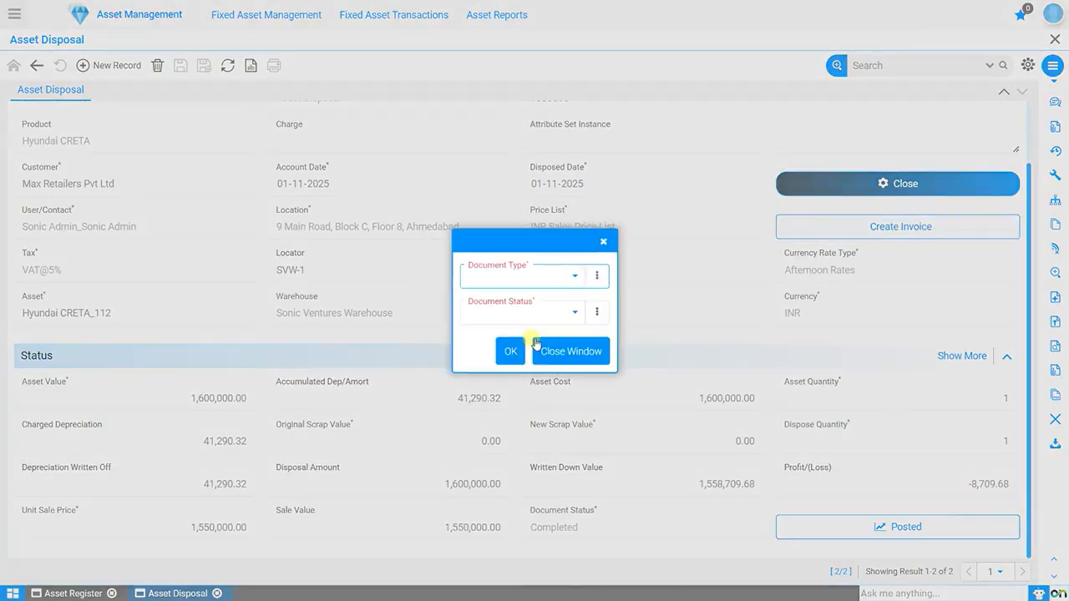
click(548, 279)
click(501, 292)
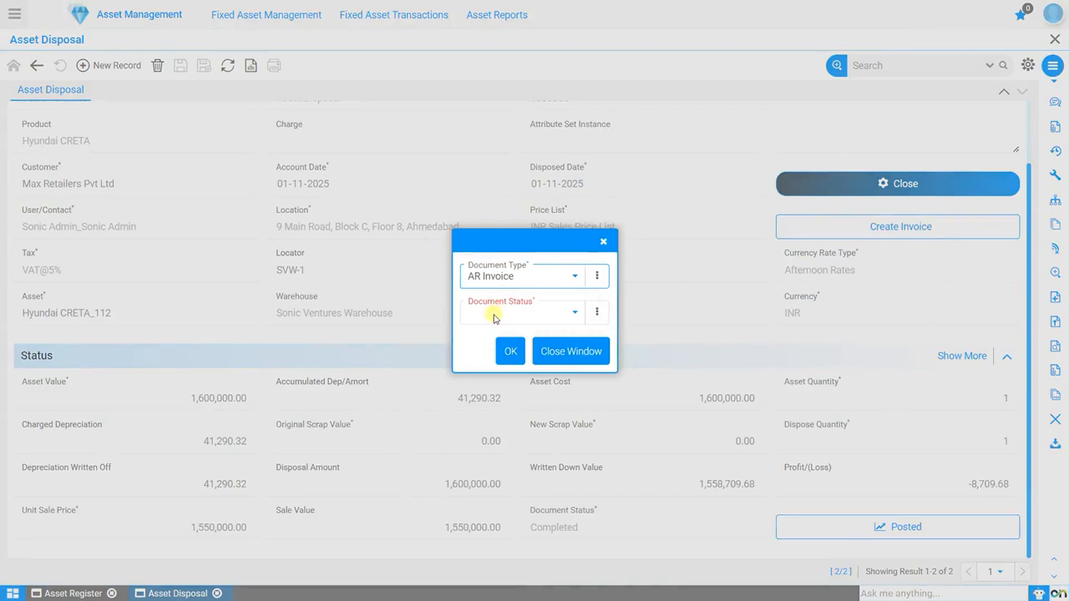
click(496, 314)
click(491, 331)
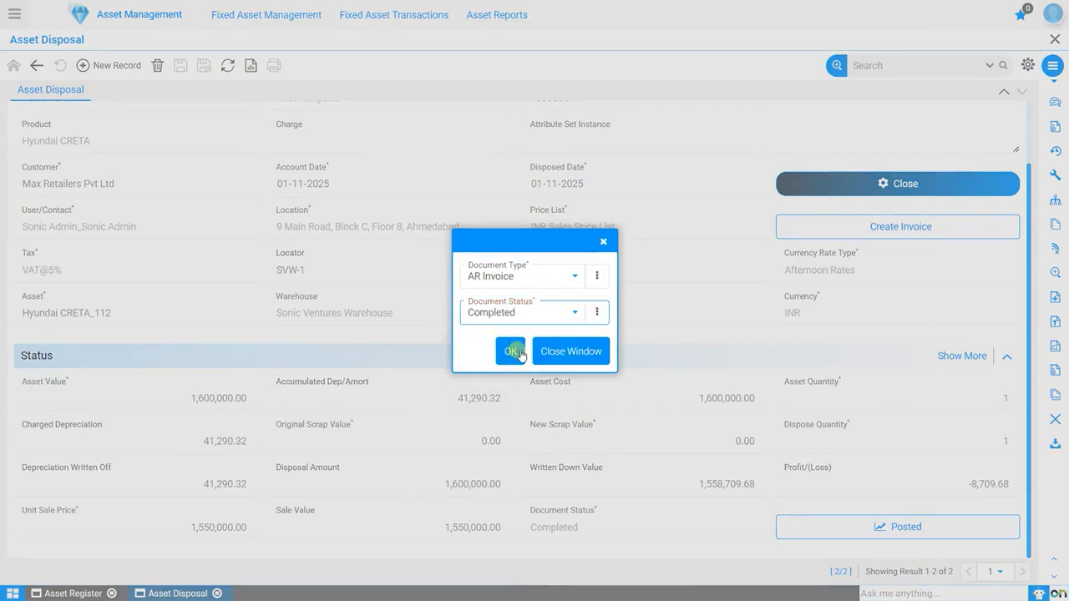
click(513, 353)
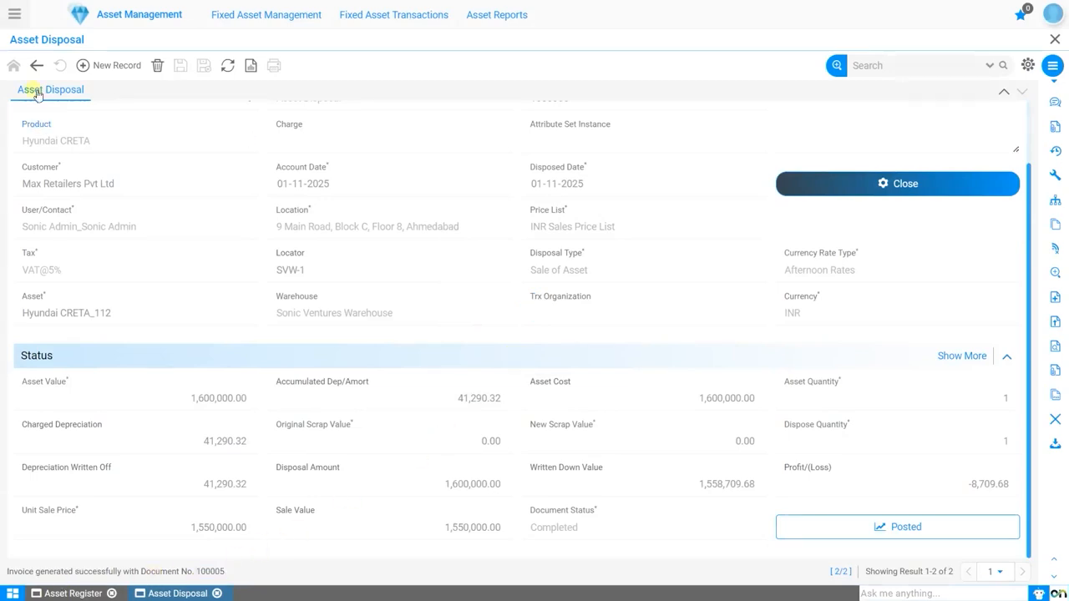
Step: Open the AR Invoice window from the Accounts Receivables area of Financial Management
click(14, 14)
text(ar i)
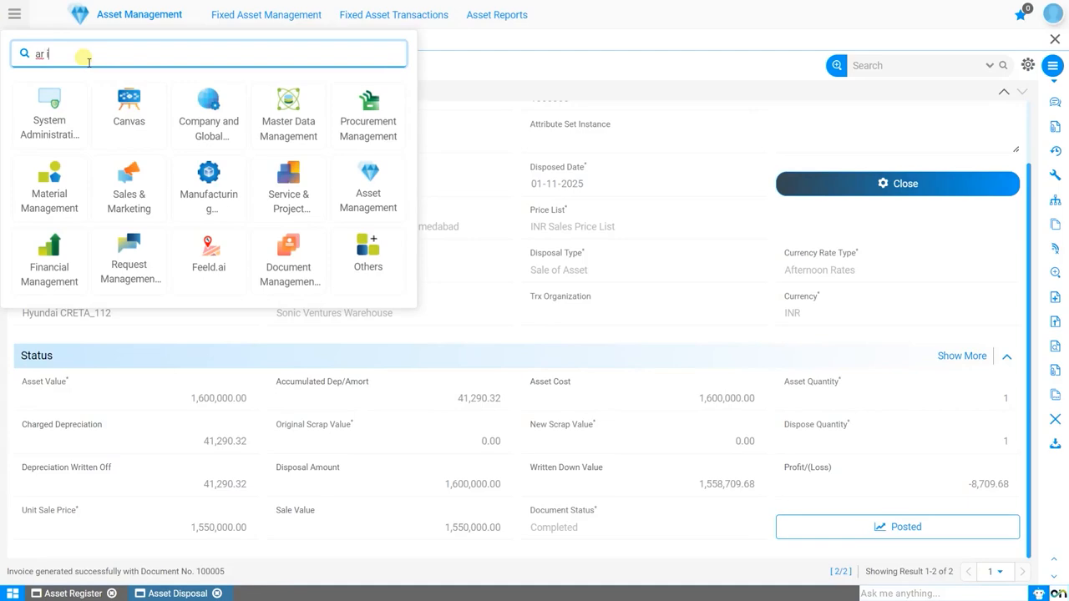
text(n)
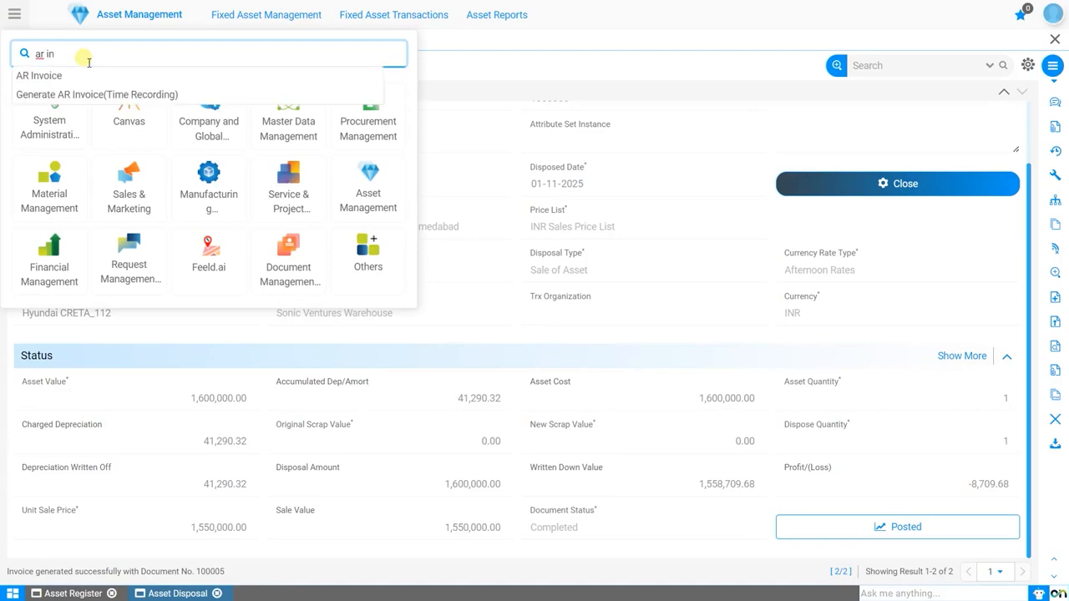
click(65, 249)
click(354, 14)
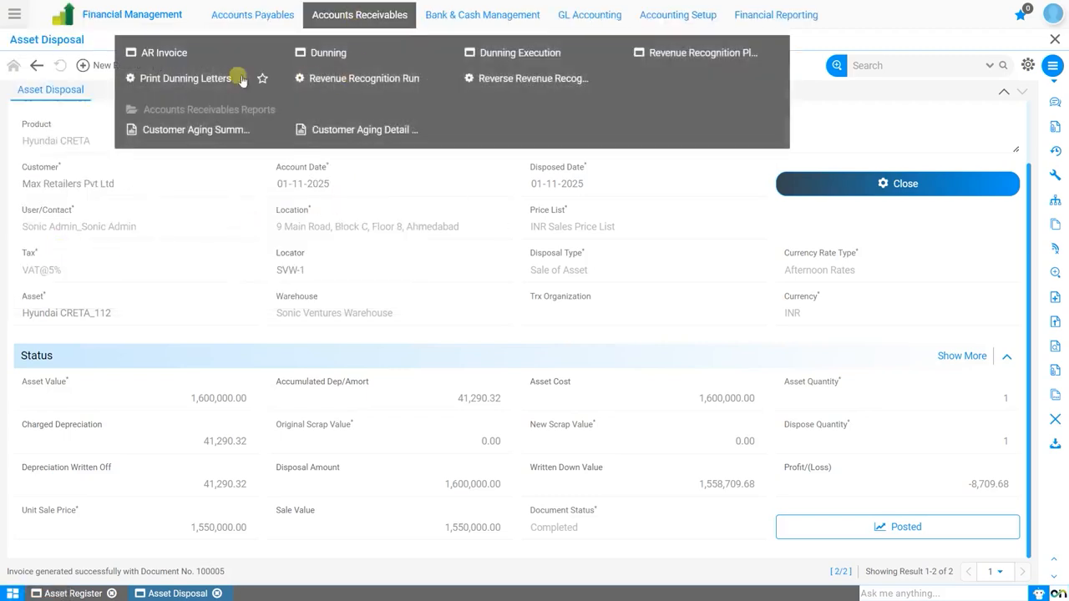
click(147, 55)
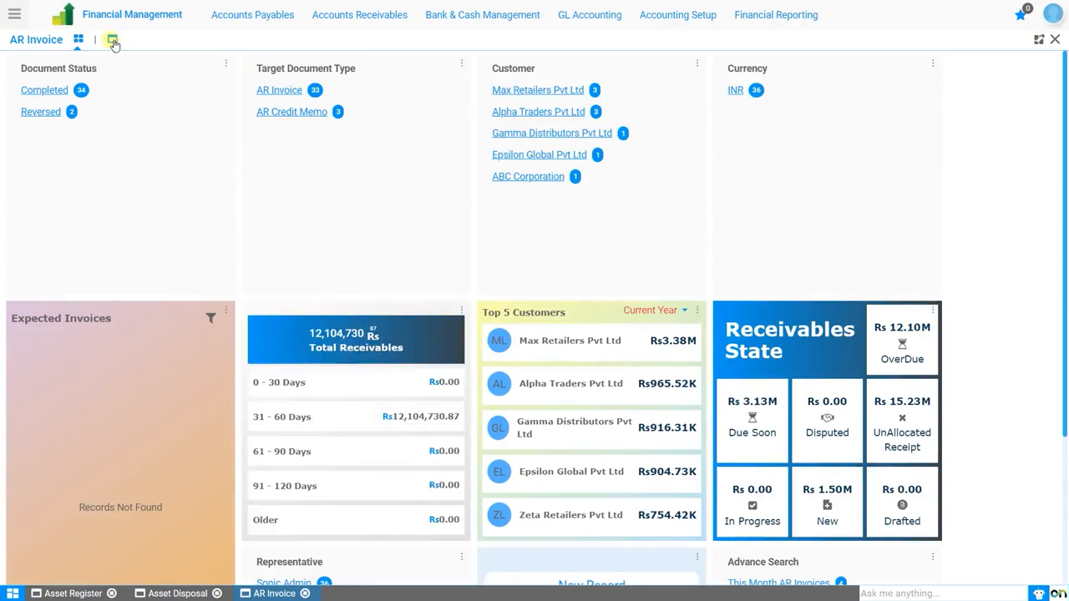
Step: Find and open the Max Retailers Pvt Ltd invoice generated from the disposal, and review its header and Hyundai CRETA line
click(112, 40)
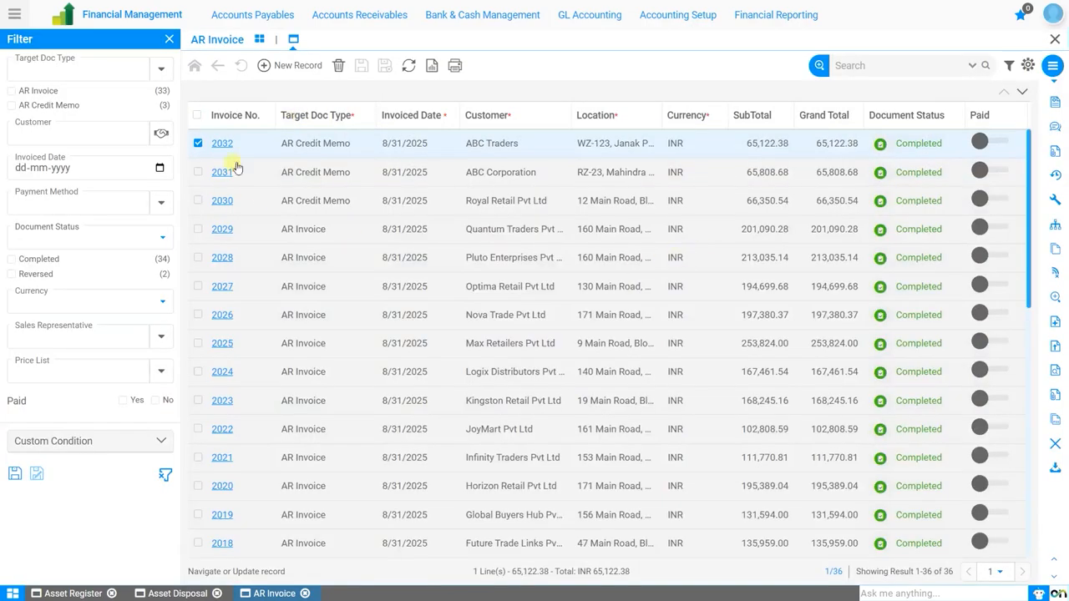
click(232, 115)
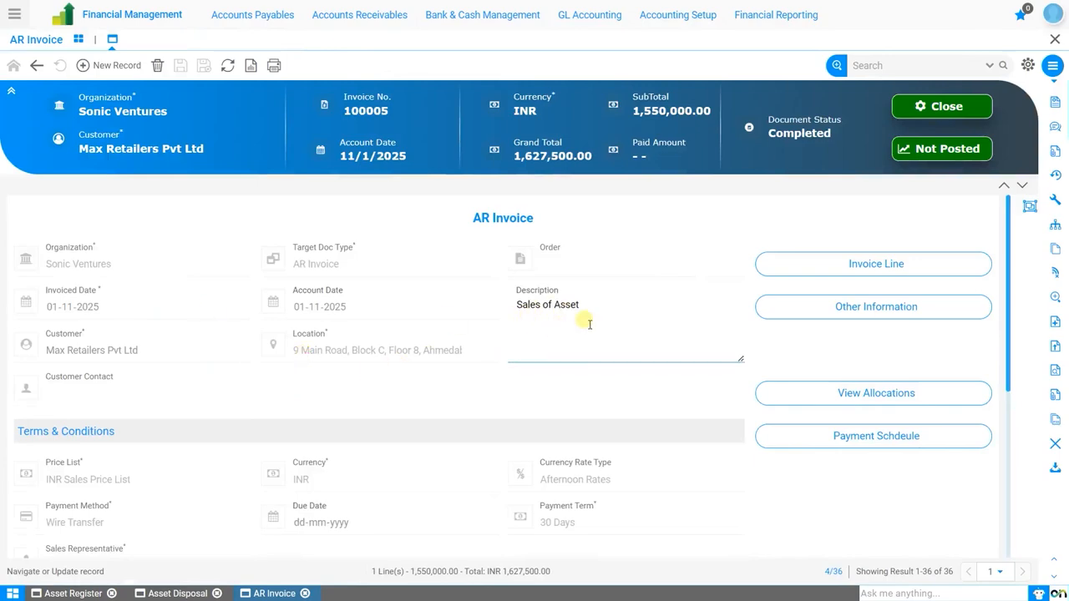
scroll(580, 360, down, 3)
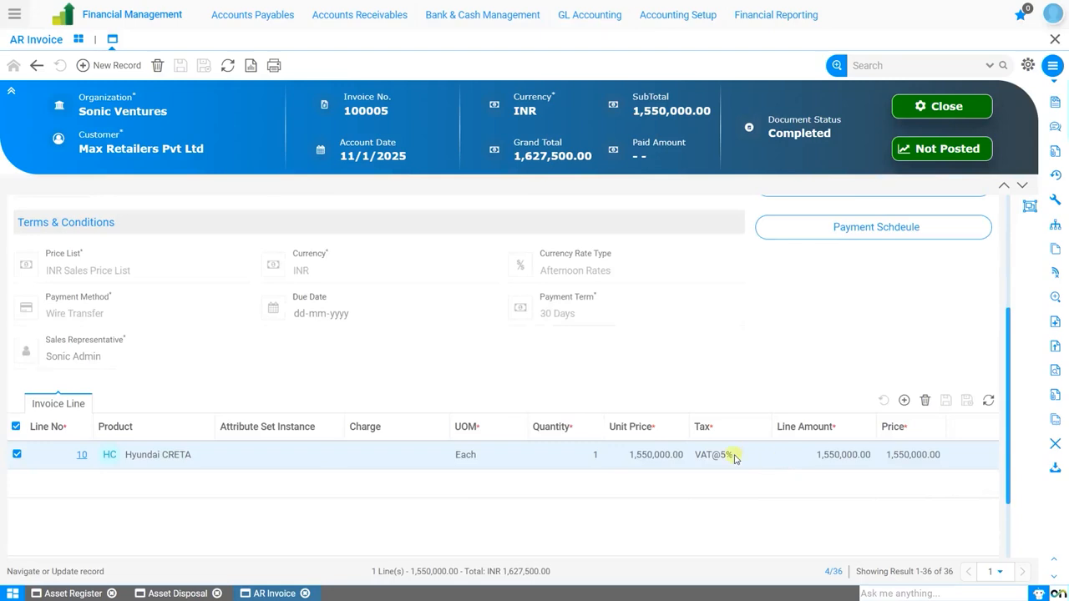
scroll(735, 458, up, 3)
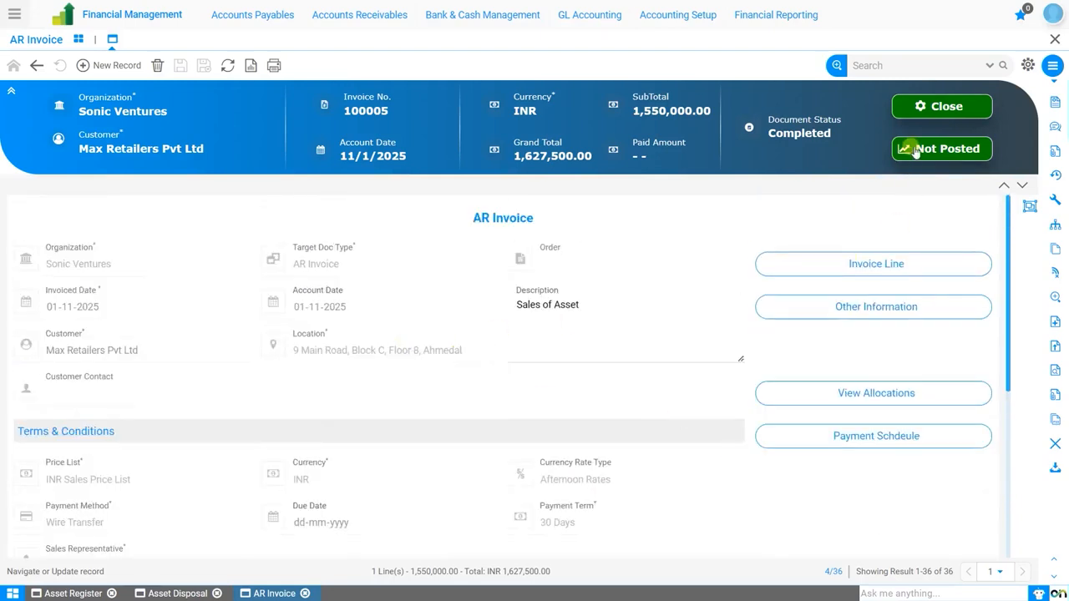
Step: Post the asset sale invoice to create its accounting entries and dismiss the posting message
click(916, 151)
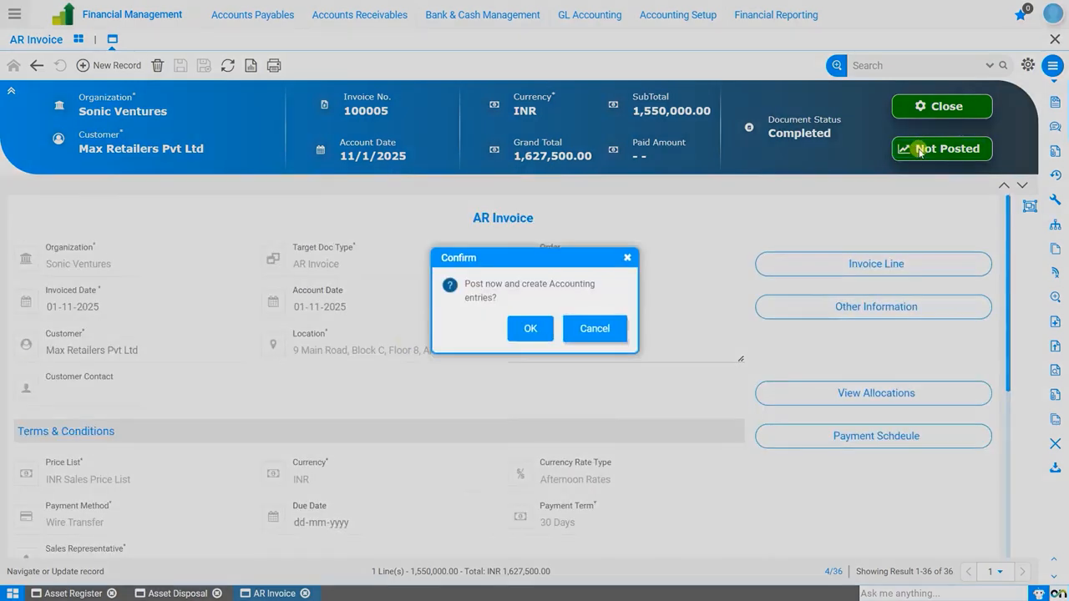
click(527, 327)
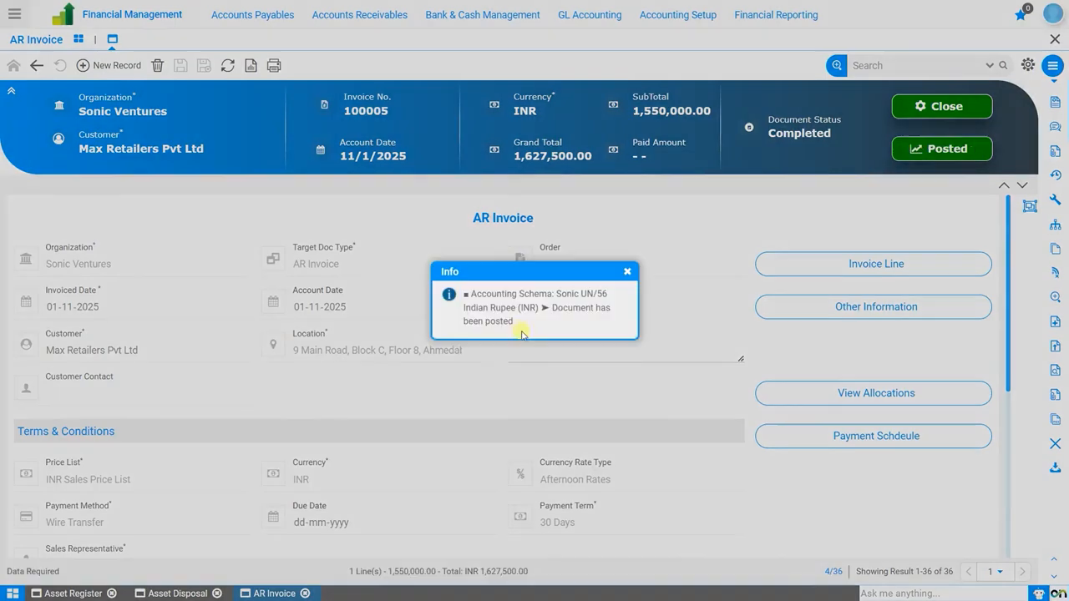
click(628, 271)
Step: Examine the posted invoice's accounting entries with the account names fully readable, and close the viewer
click(951, 150)
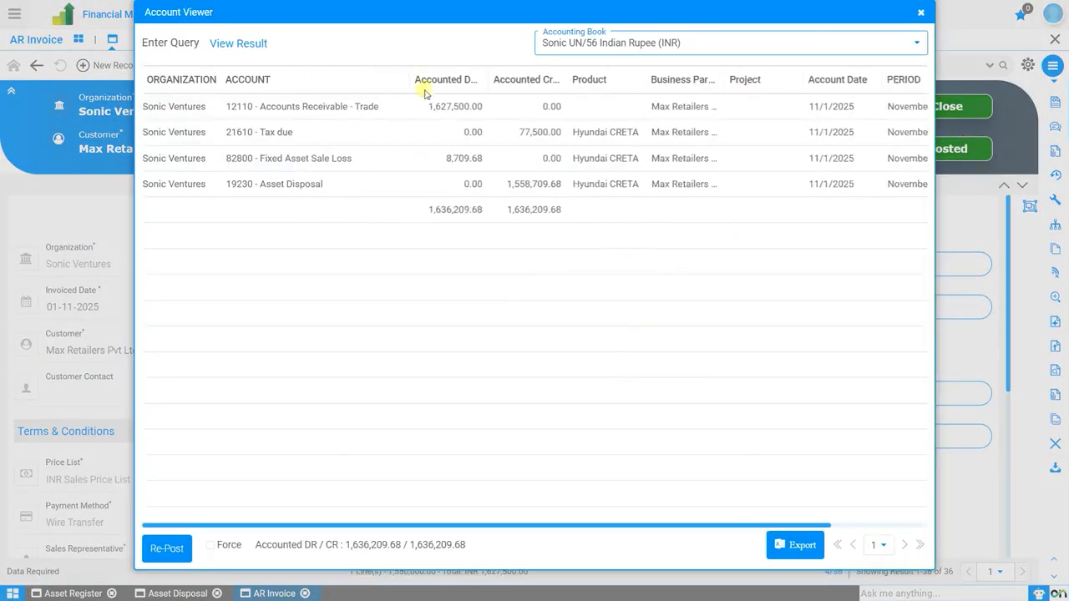
click(290, 167)
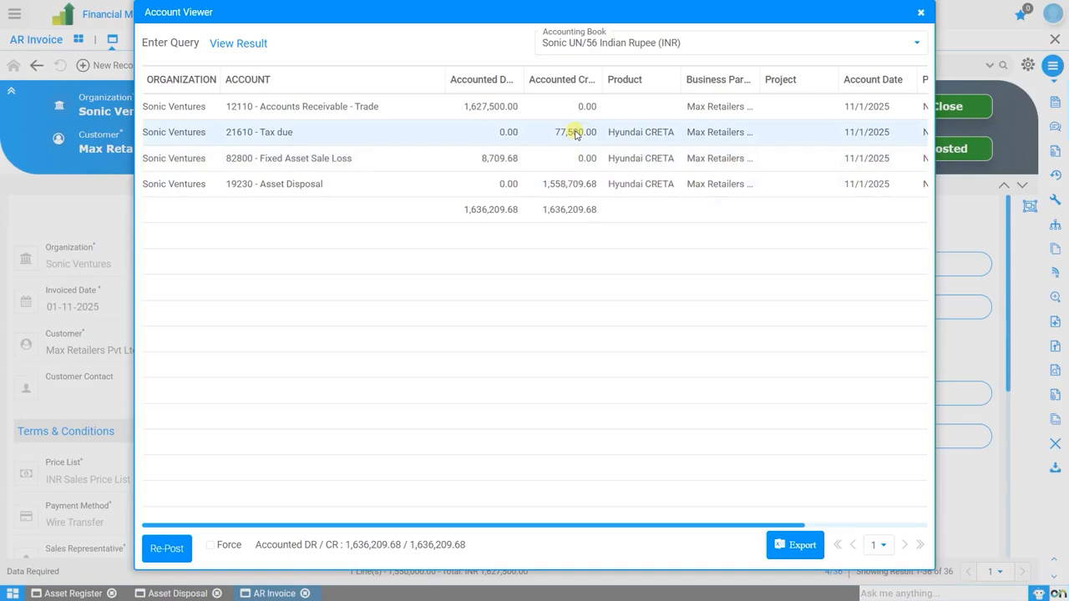
click(919, 14)
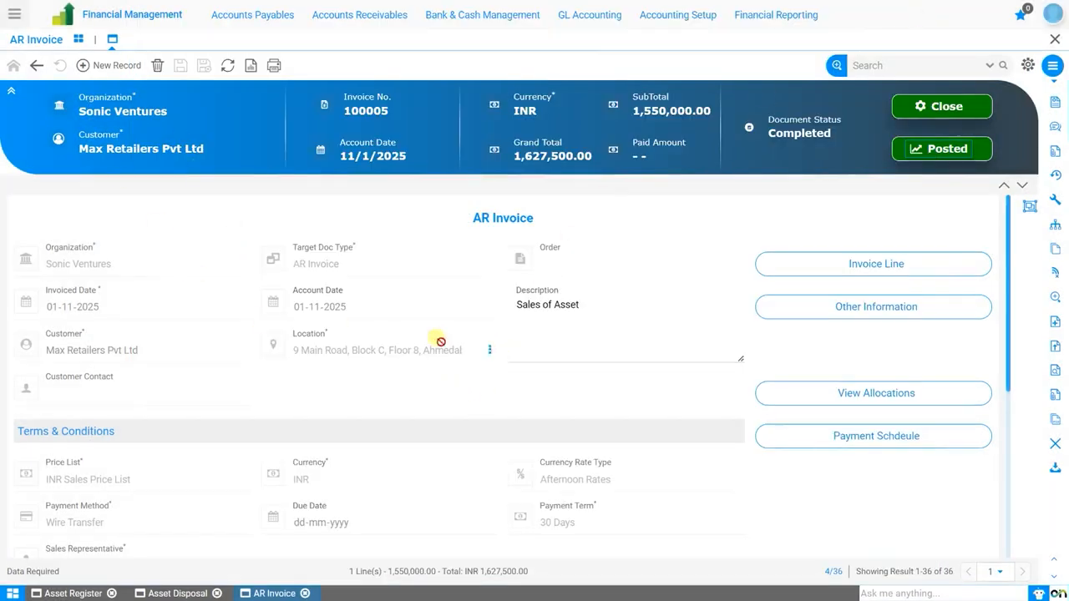
Step: Search for "warehouse" and open the Sonic Ventures Warehouse record in Warehouse Structure
click(15, 15)
text(warehouse)
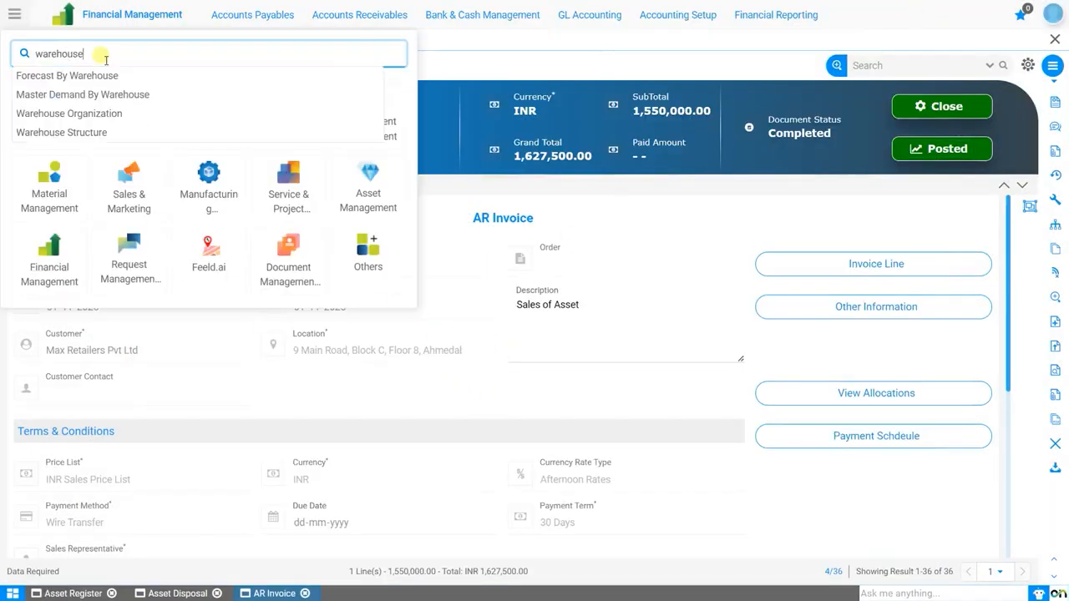
key(Down)
key(Down)
key(Down)
key(Down)
key(Return)
click(323, 152)
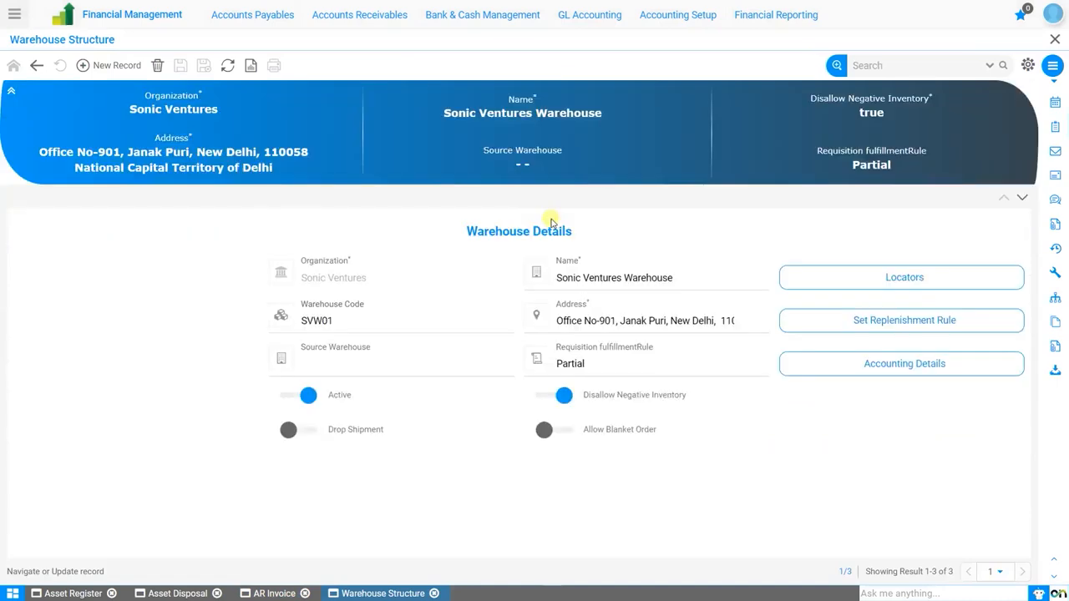
Step: Check the on-hand quantity of Hyundai CRETA in locator SVW-1 of the warehouse
click(923, 279)
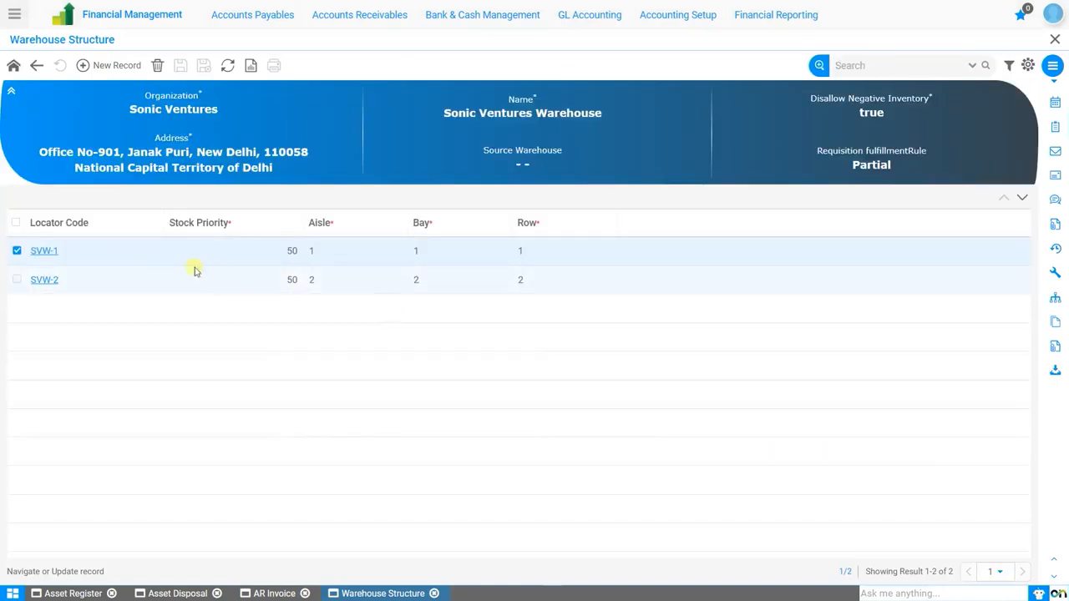
click(44, 250)
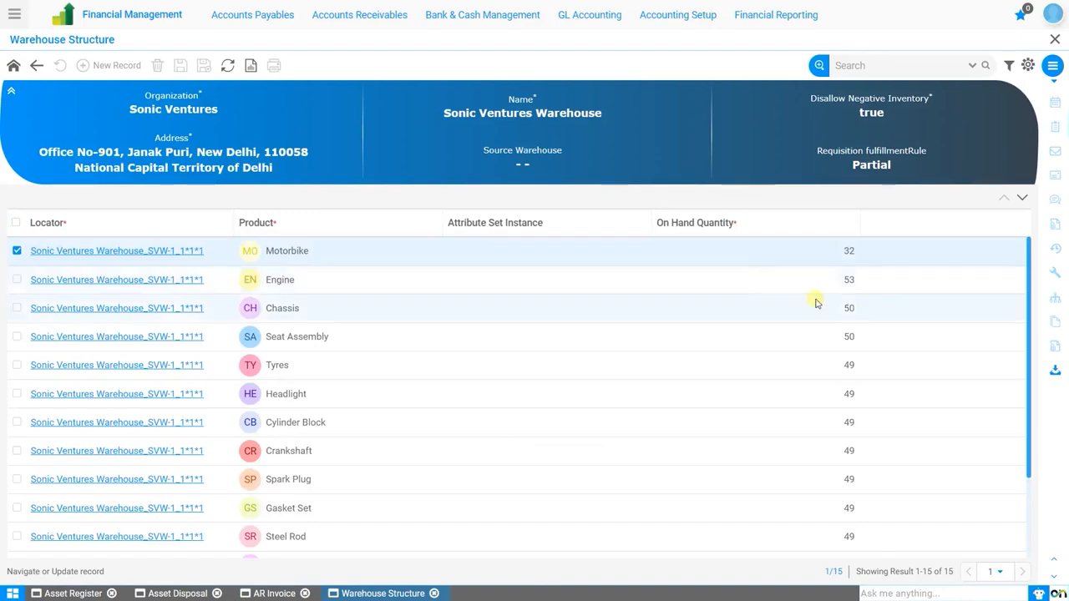
scroll(649, 378, down, 1)
scroll(648, 378, down, 1)
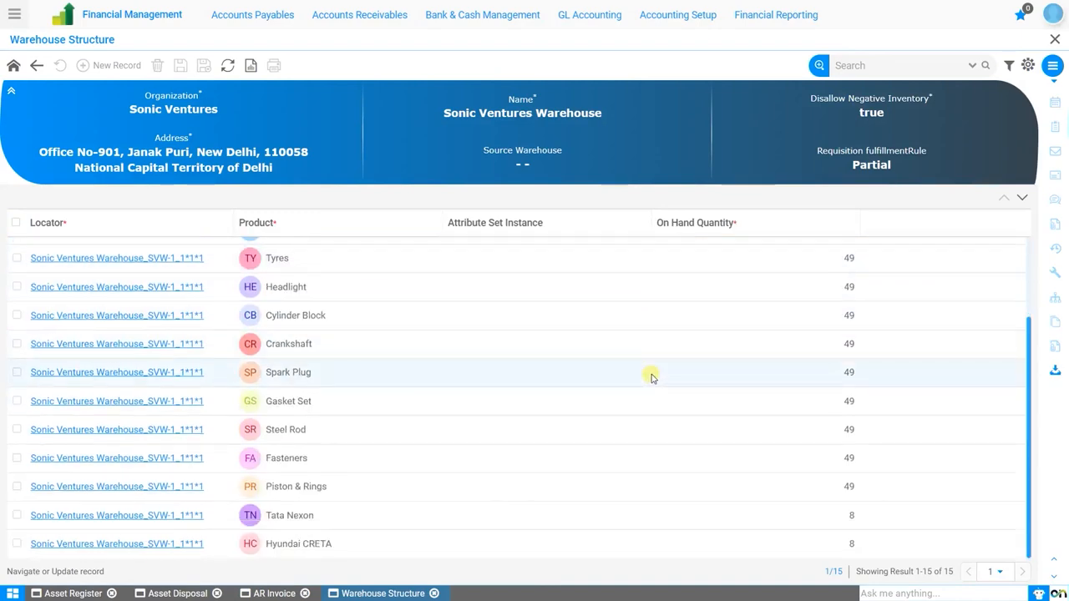
click(289, 544)
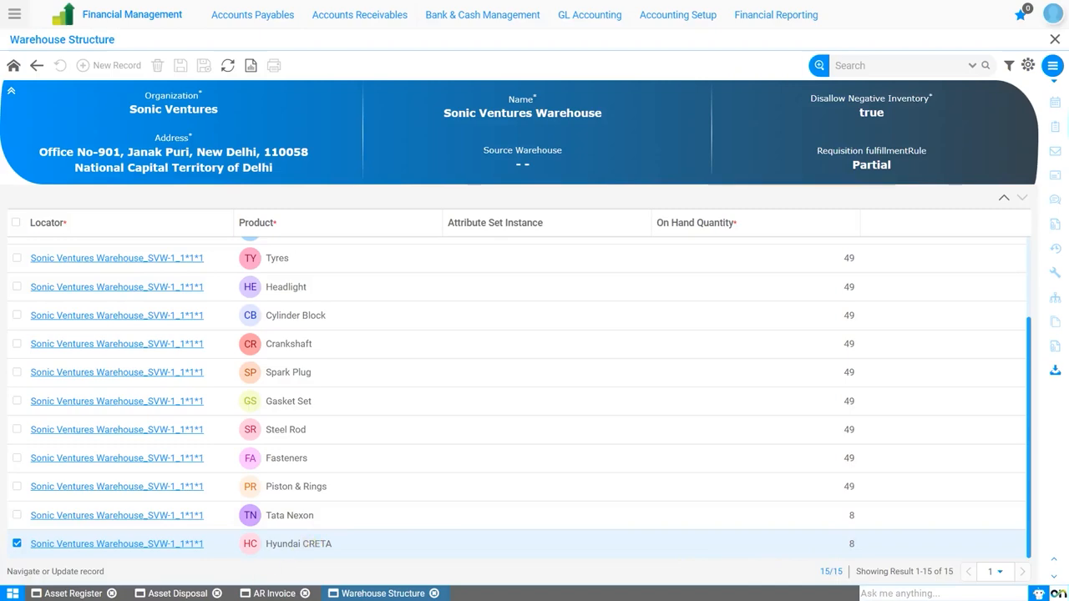
Step: Refresh the Asset Register, check the quantity and values of Hyundai CRETA_112 in the asset list, and open its record
click(80, 593)
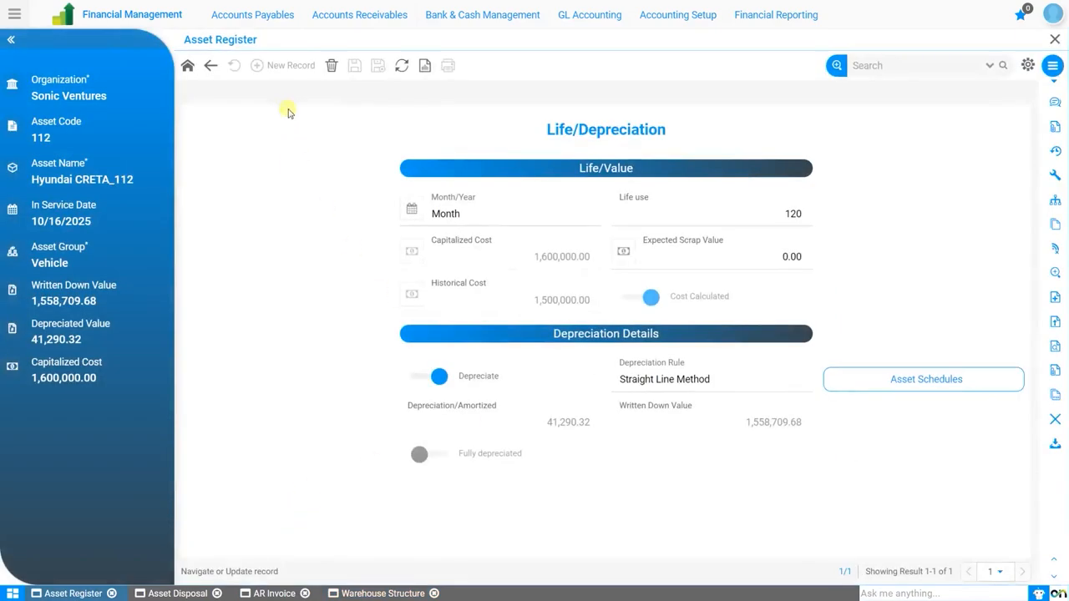
click(401, 67)
click(191, 70)
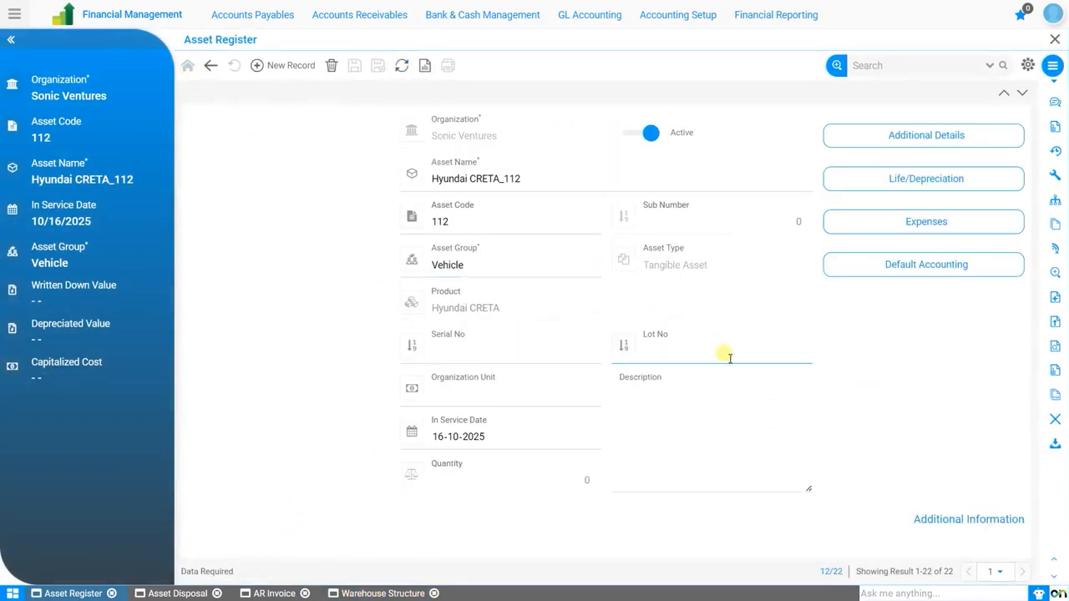
click(211, 68)
scroll(518, 414, down, 3)
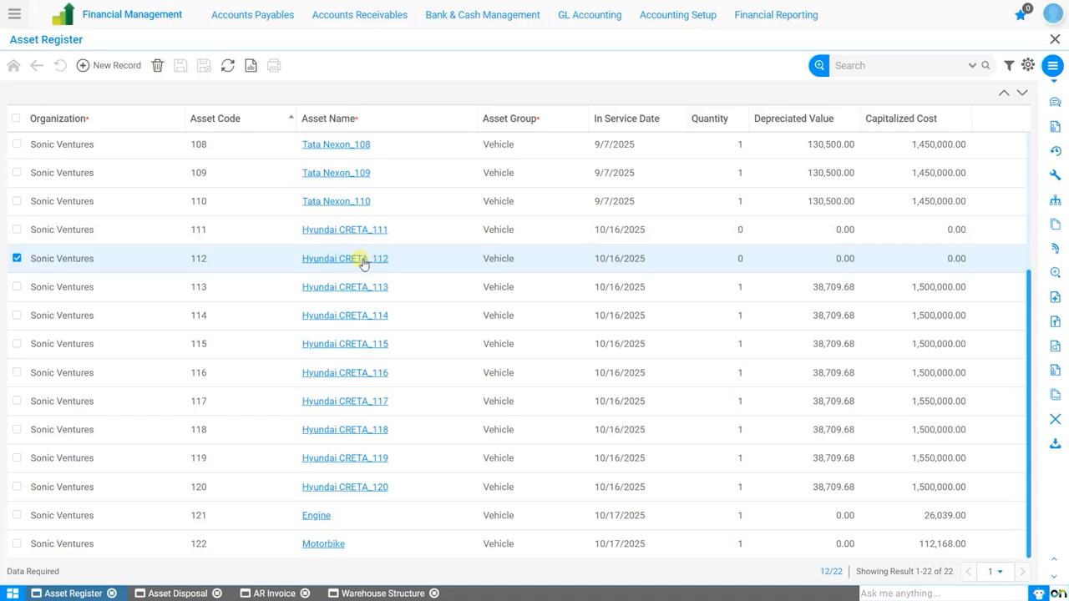
click(362, 259)
click(513, 280)
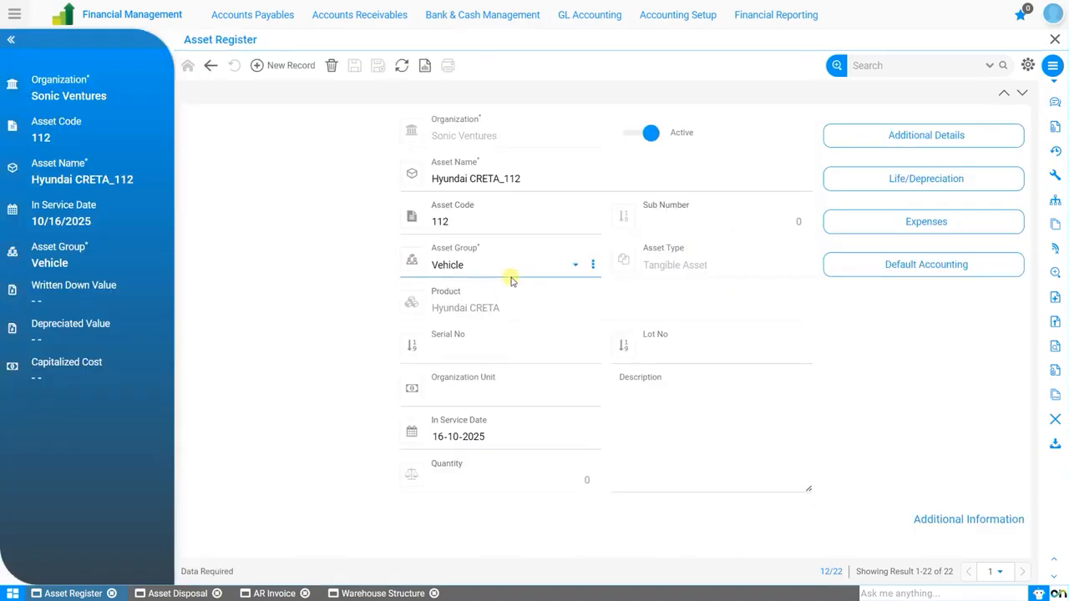
Step: View the disposal details under the asset's additional details, refreshing the list and opening the 11/1/2025 disposal entry
click(922, 136)
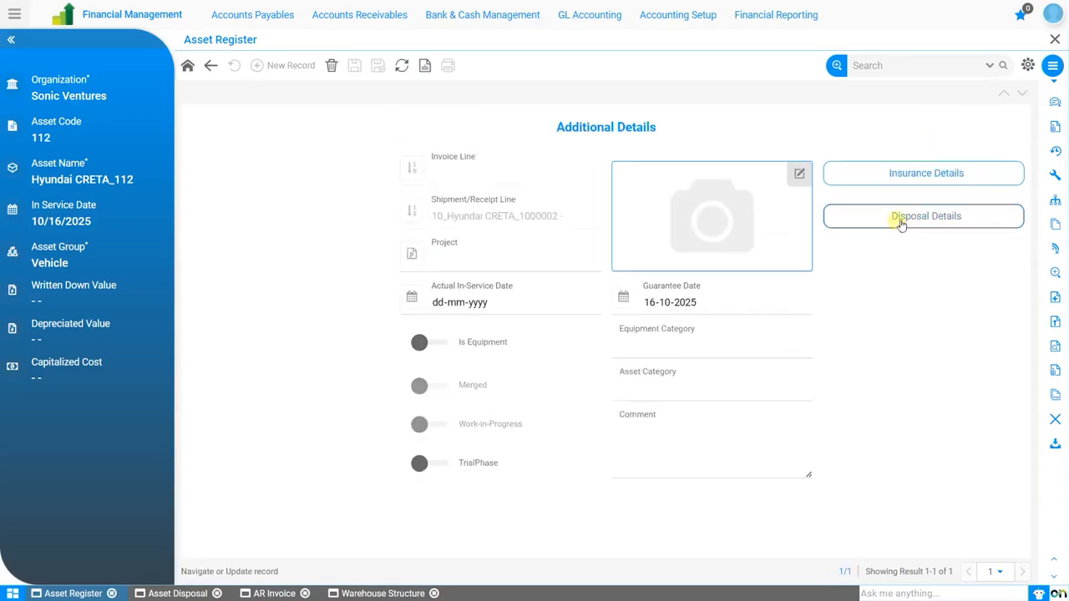
click(901, 224)
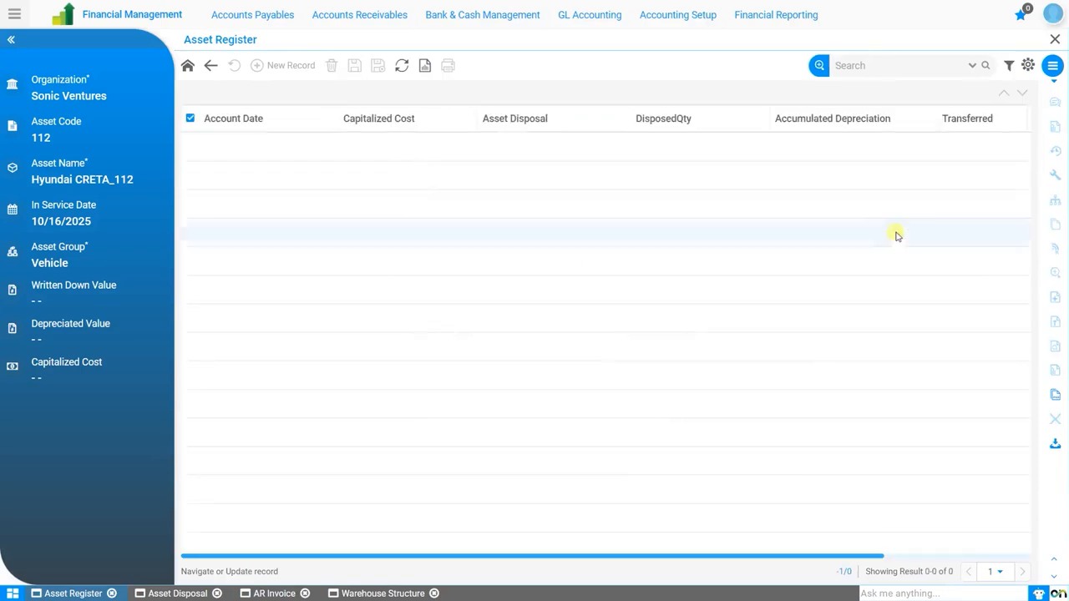
click(400, 67)
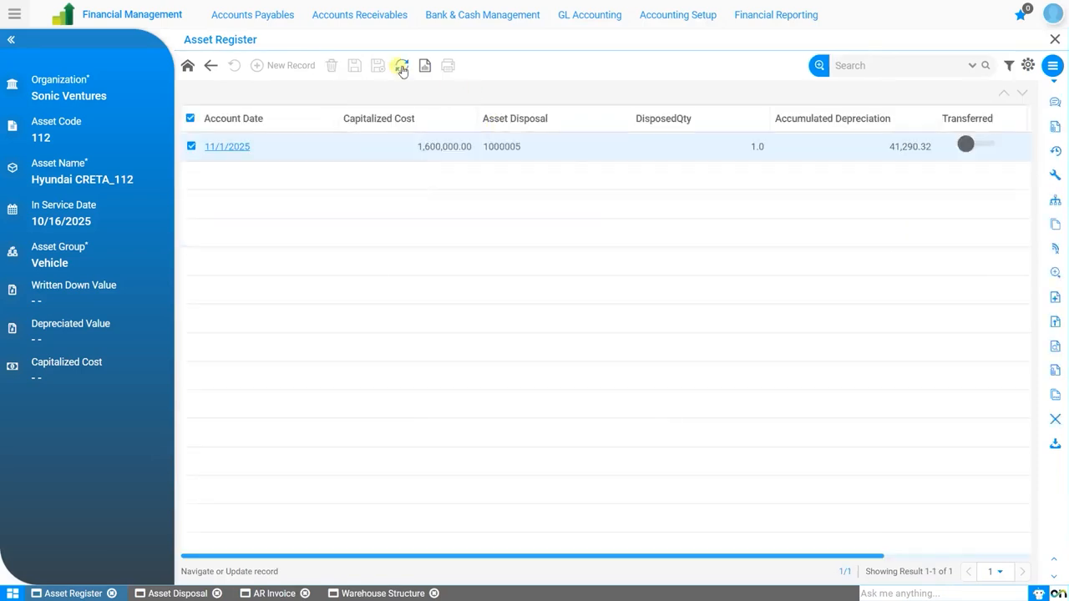
click(228, 146)
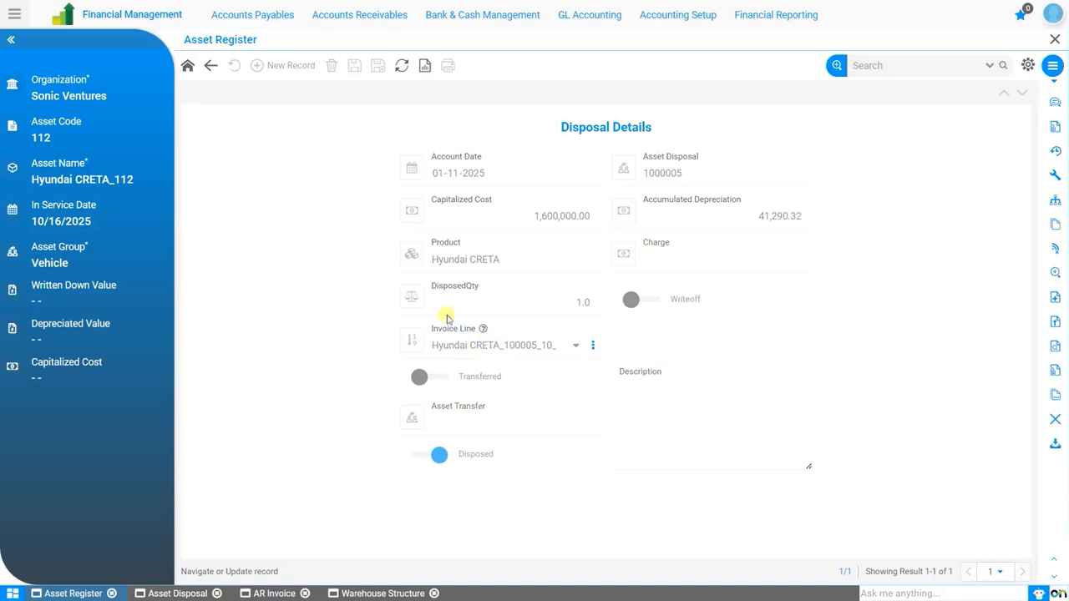
Step: Review the asset's life and depreciation values and its asset schedule, and close the schedule
click(187, 65)
click(922, 179)
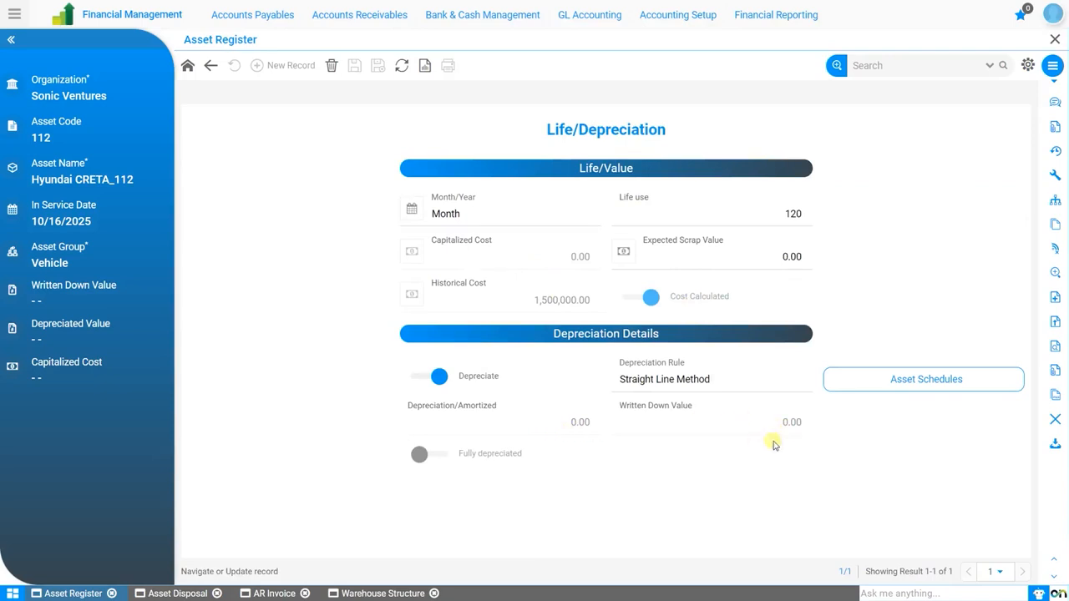
click(901, 388)
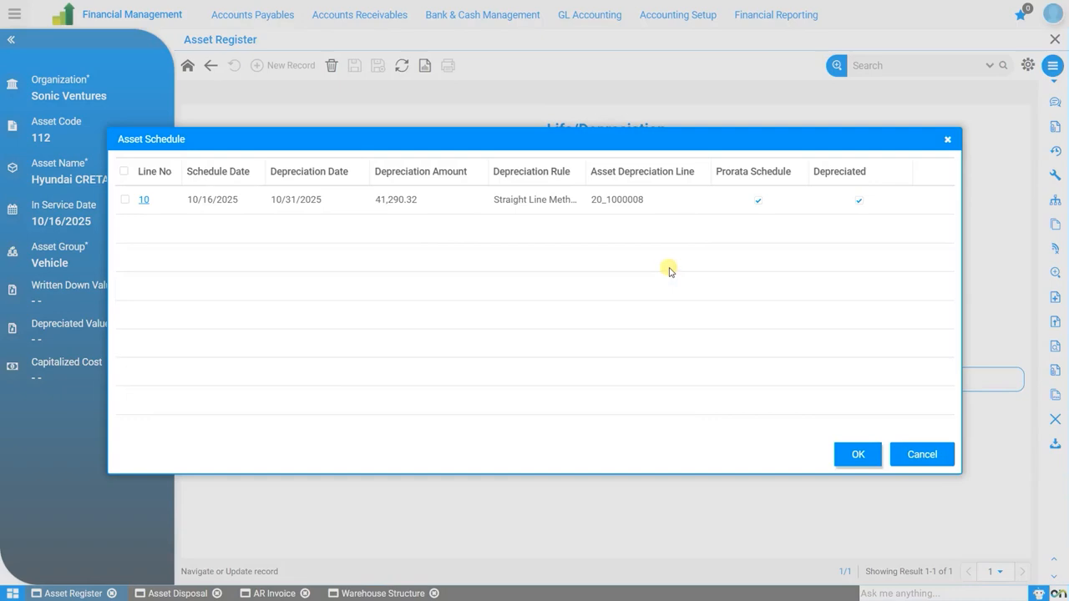
click(940, 453)
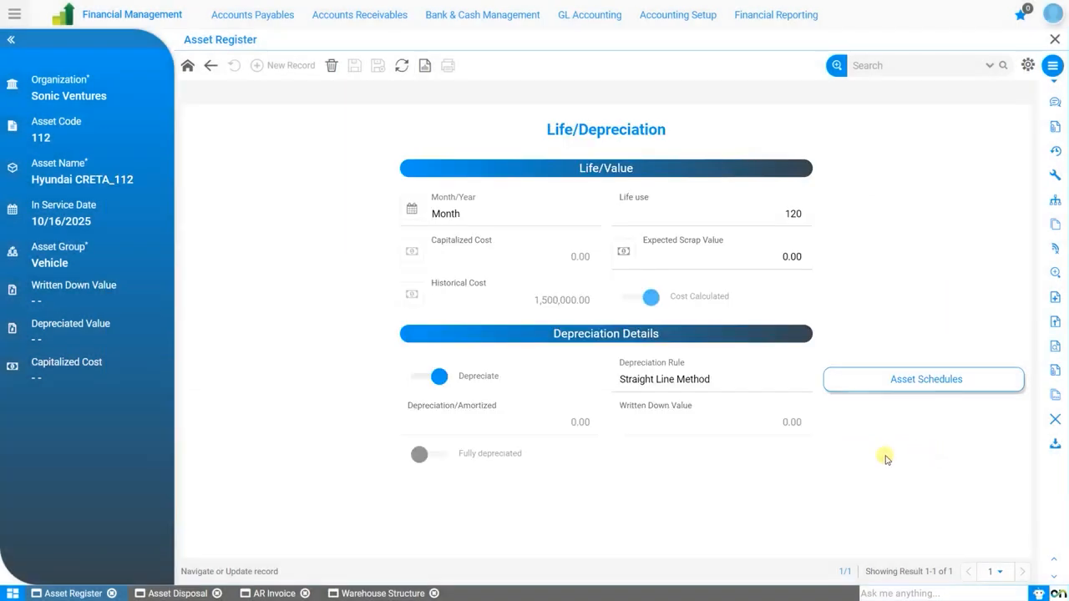